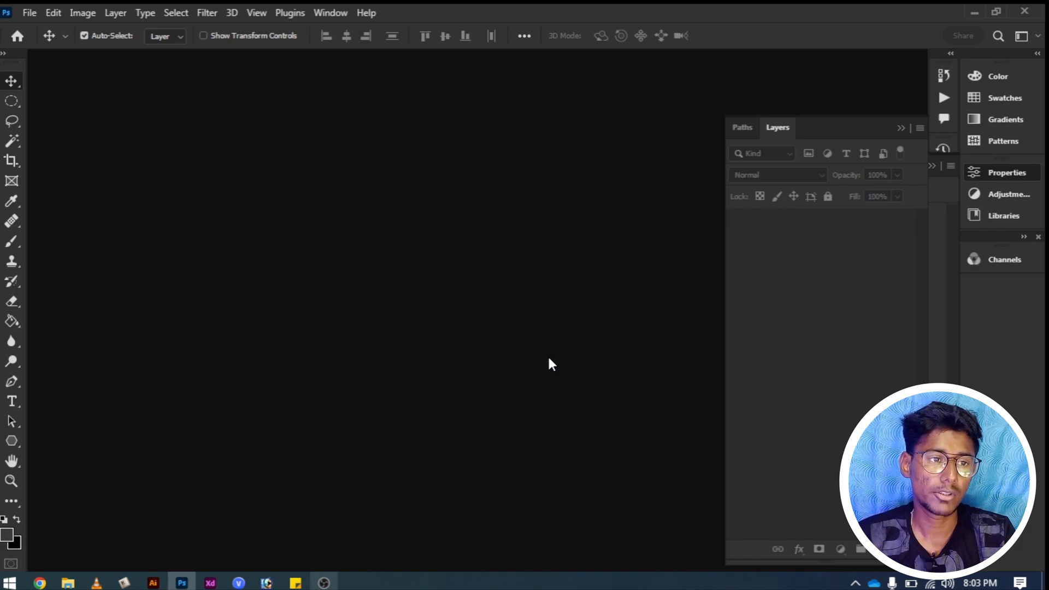
pyautogui.click(117, 12)
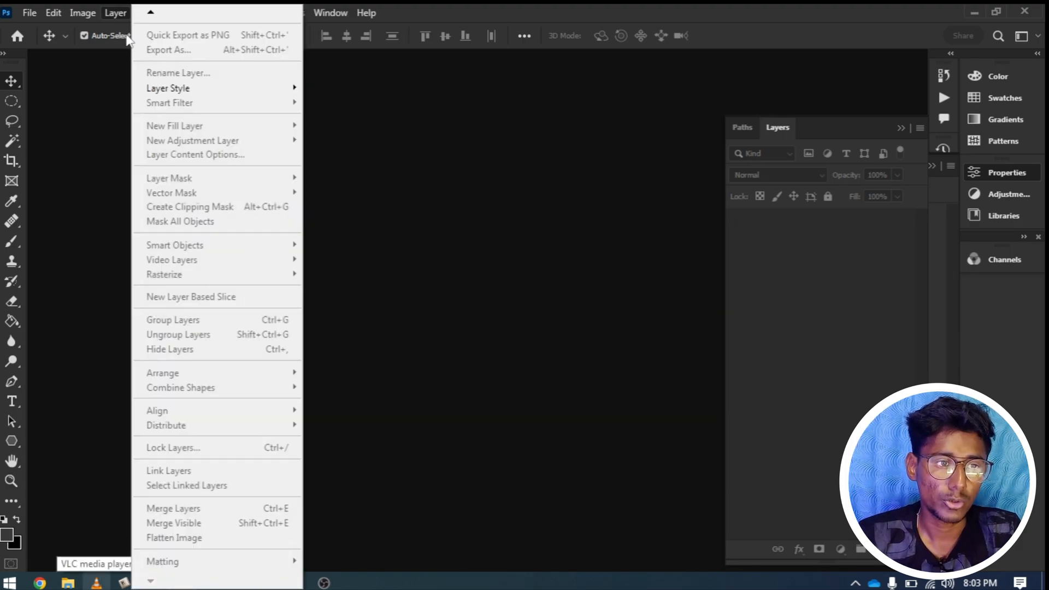
pyautogui.moveTo(166, 14)
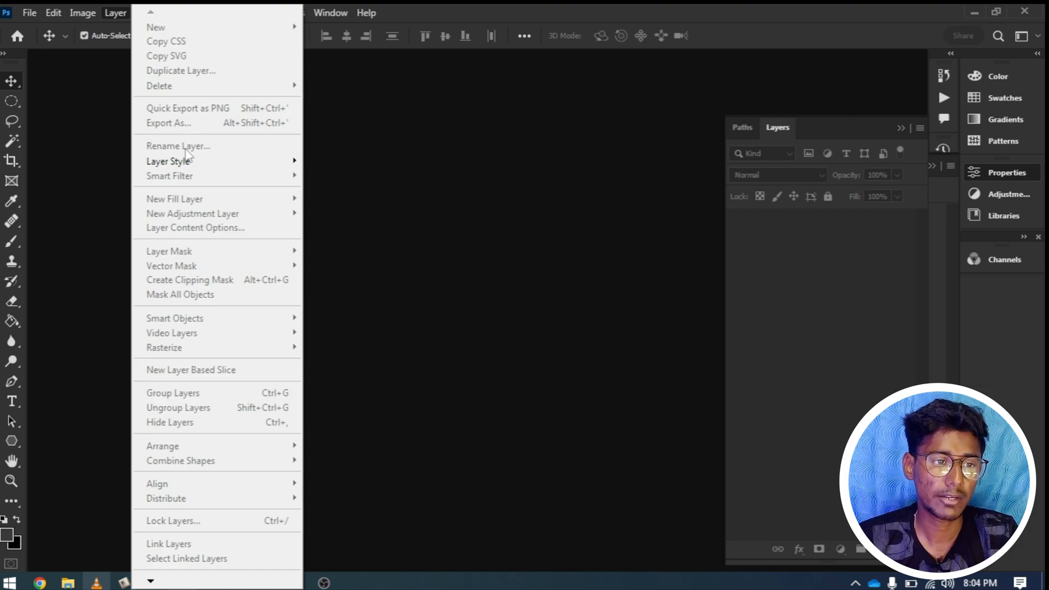
pyautogui.moveTo(187, 162)
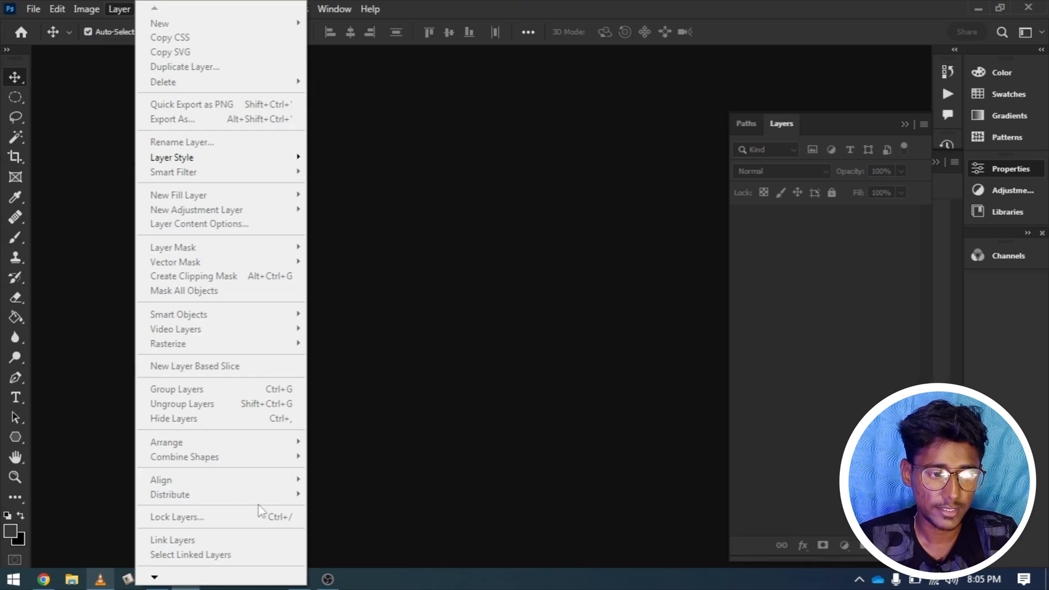
pyautogui.moveTo(153, 579)
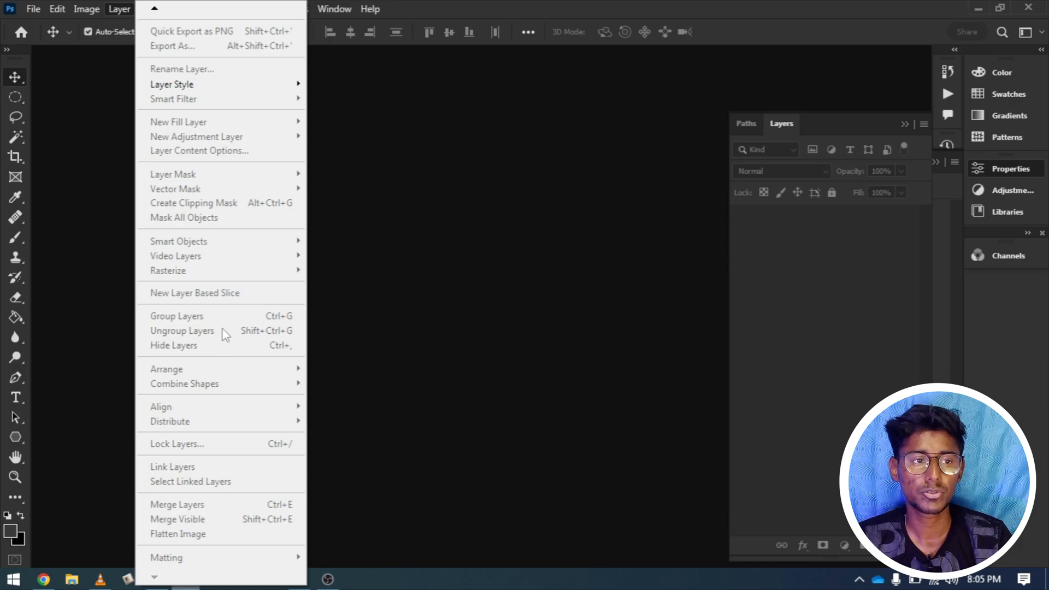
pyautogui.click(340, 103)
pyautogui.doubleClick(340, 103)
pyautogui.press('Escape')
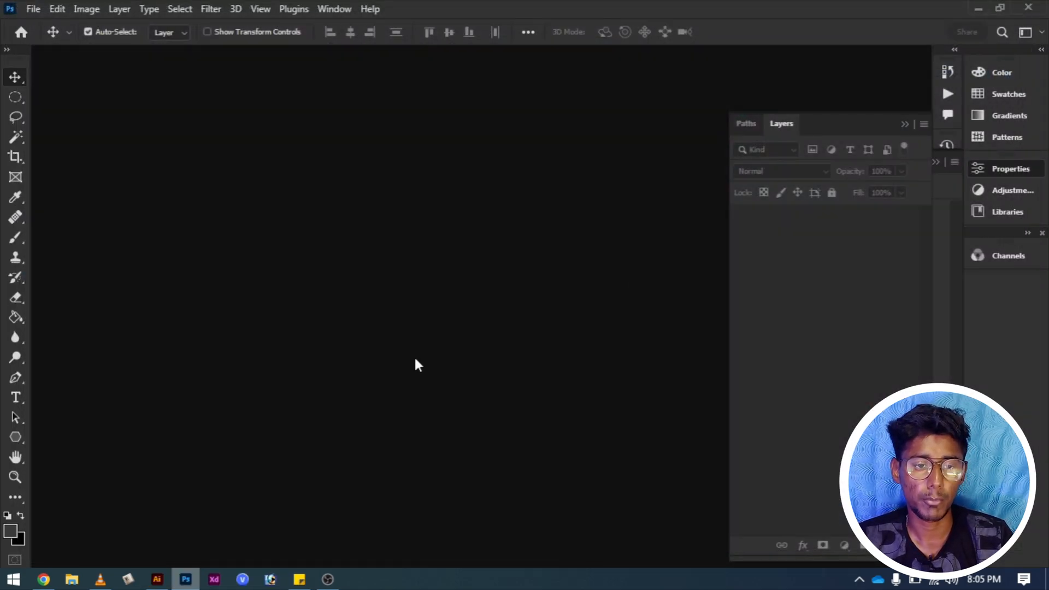
# Create a new 522 x 928 pixel RGB document at 150 pixels/inch with a white background.
pyautogui.press('ctrl')
pyautogui.hotkey('ctrl', 'n')
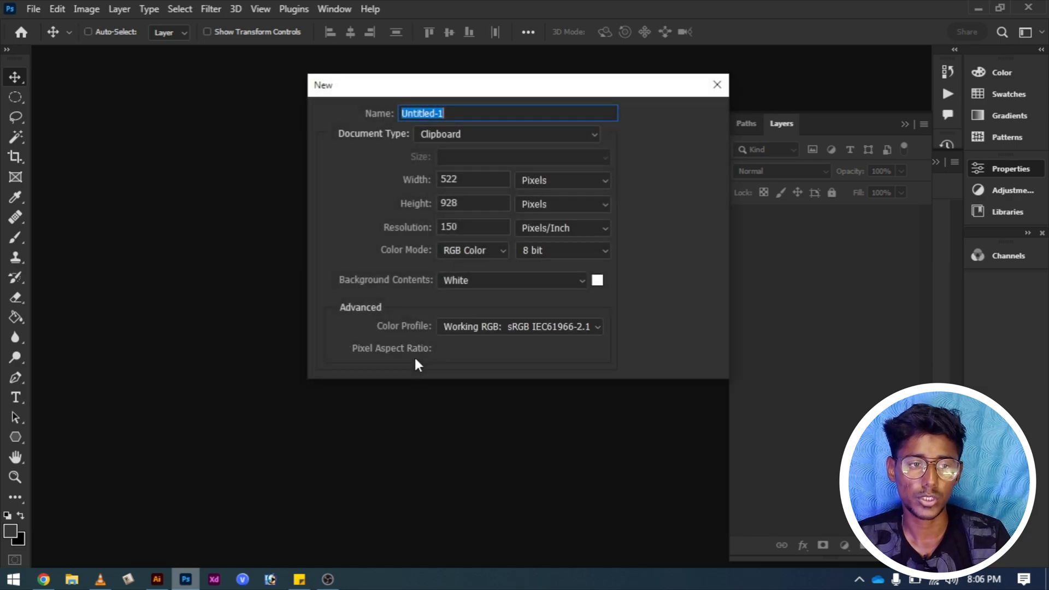
pyautogui.click(668, 115)
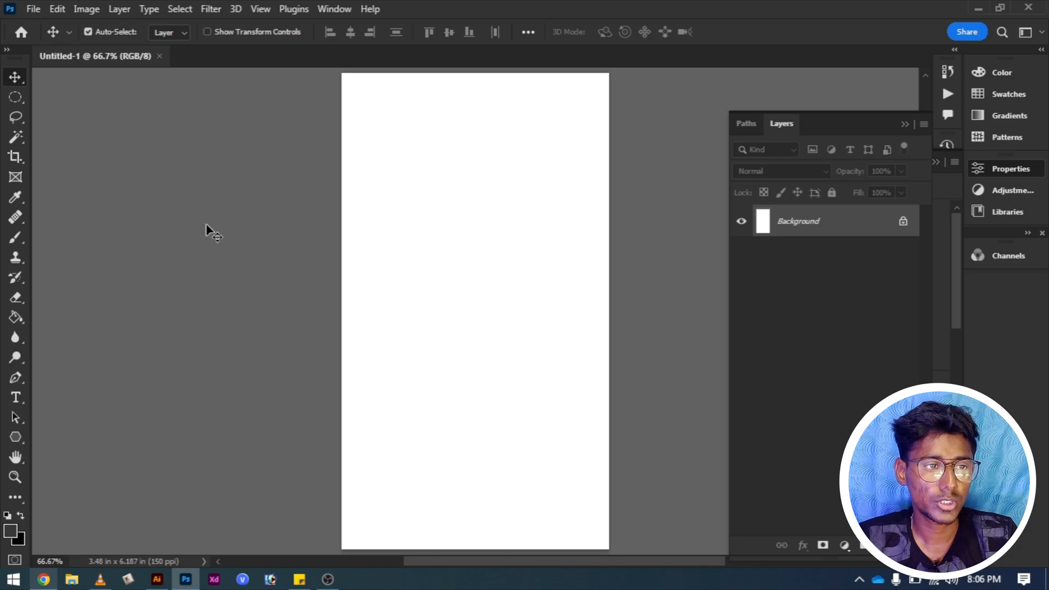
# Try adding a new layer named Layer 1 in Normal mode at 100% opacity, and undo it.
pyautogui.click(120, 9)
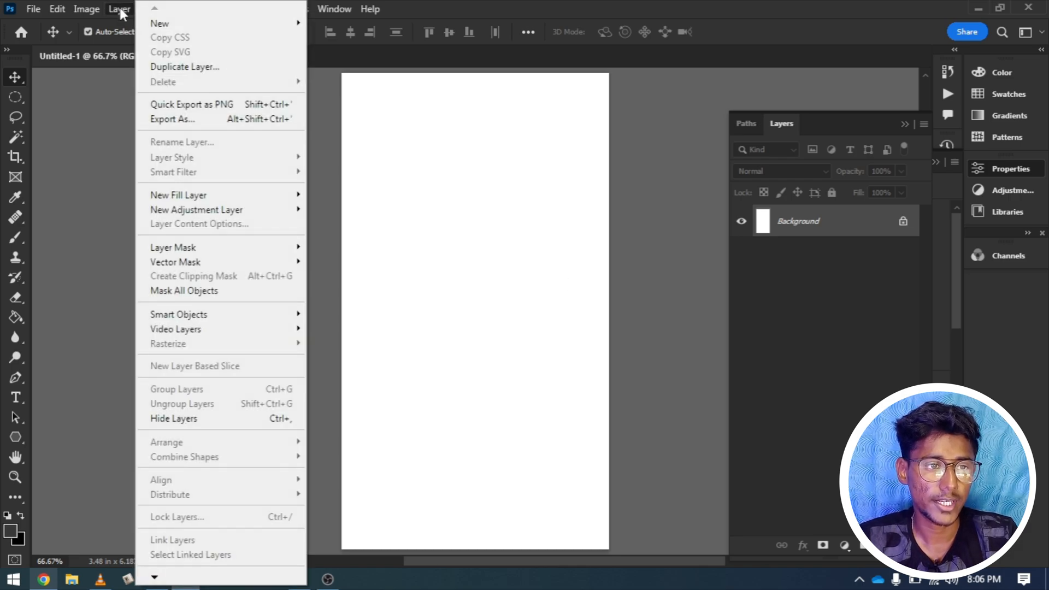
pyautogui.moveTo(175, 23)
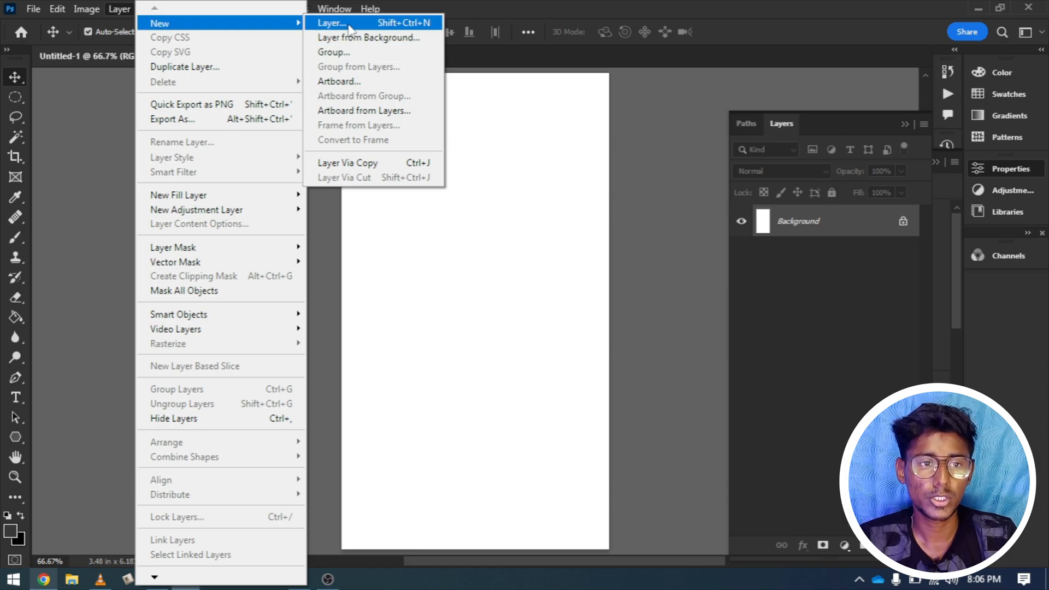
pyautogui.click(505, 258)
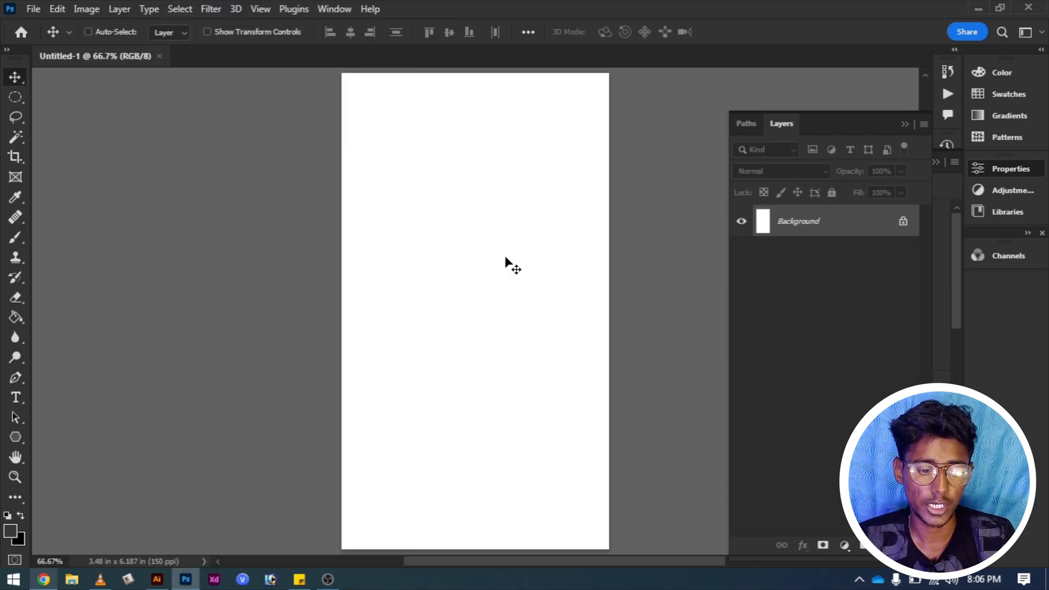
pyautogui.hotkey('ctrl', 'shift', 'n')
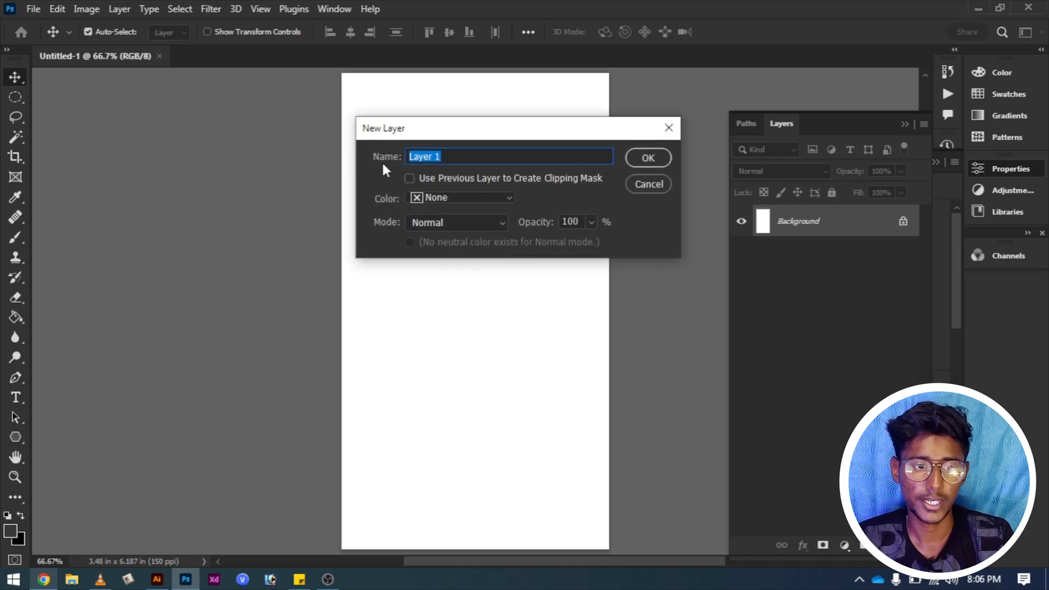
pyautogui.click(647, 158)
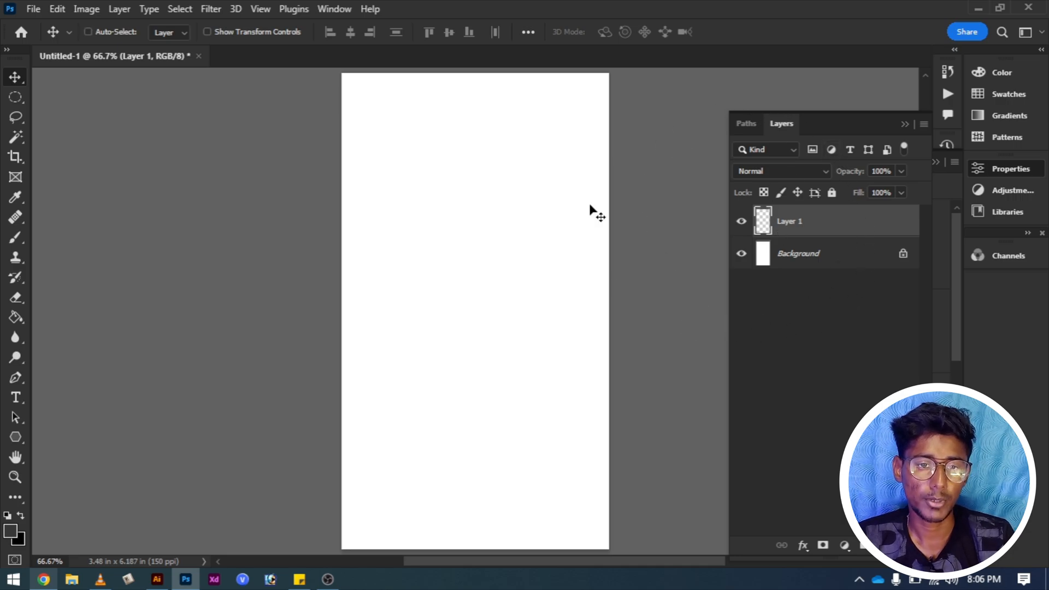
pyautogui.hotkey('ctrl', 'z')
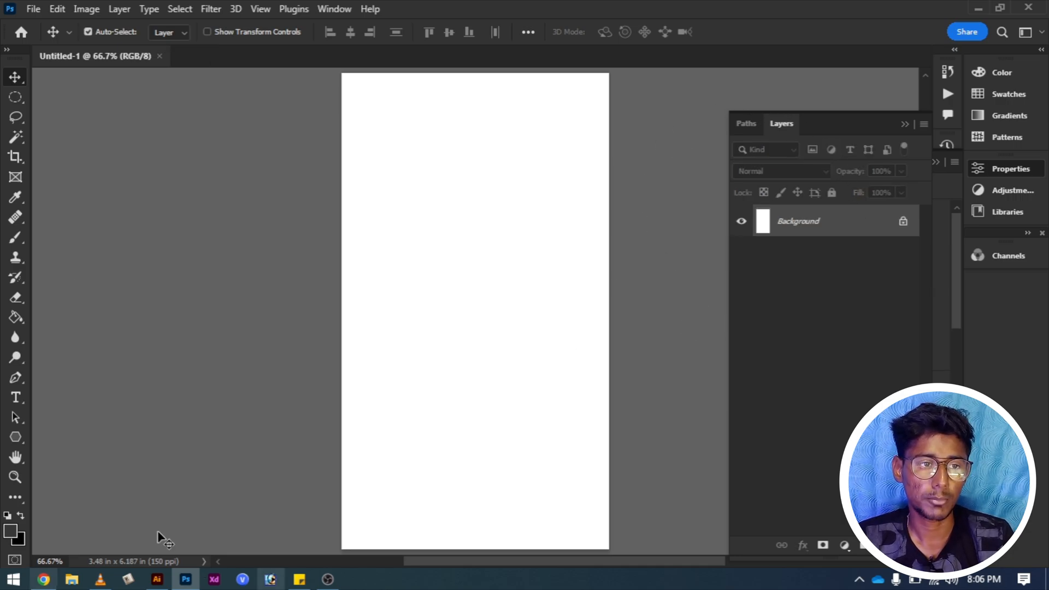
pyautogui.click(117, 10)
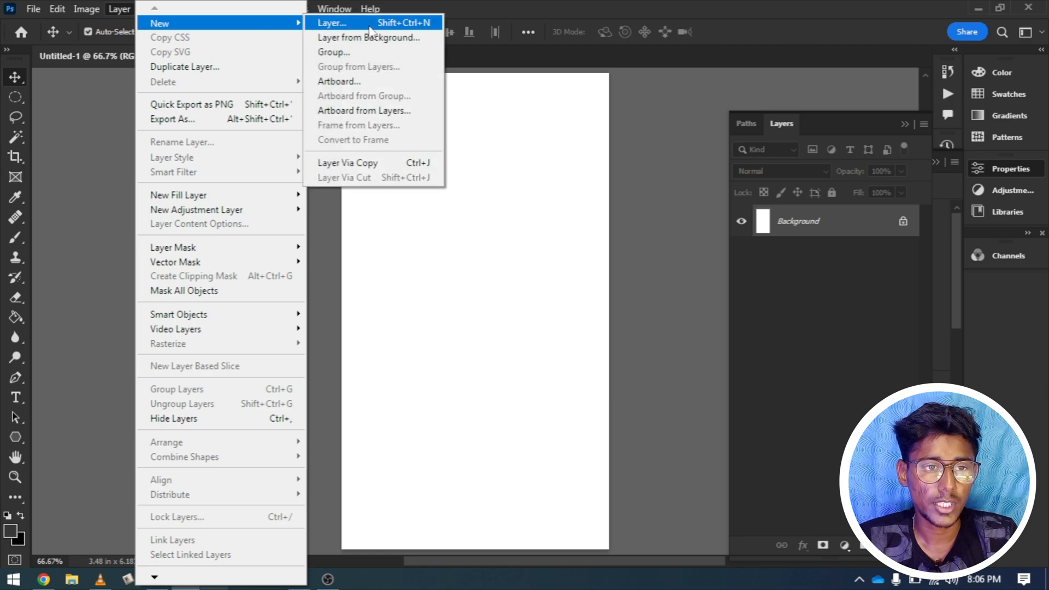
pyautogui.click(390, 38)
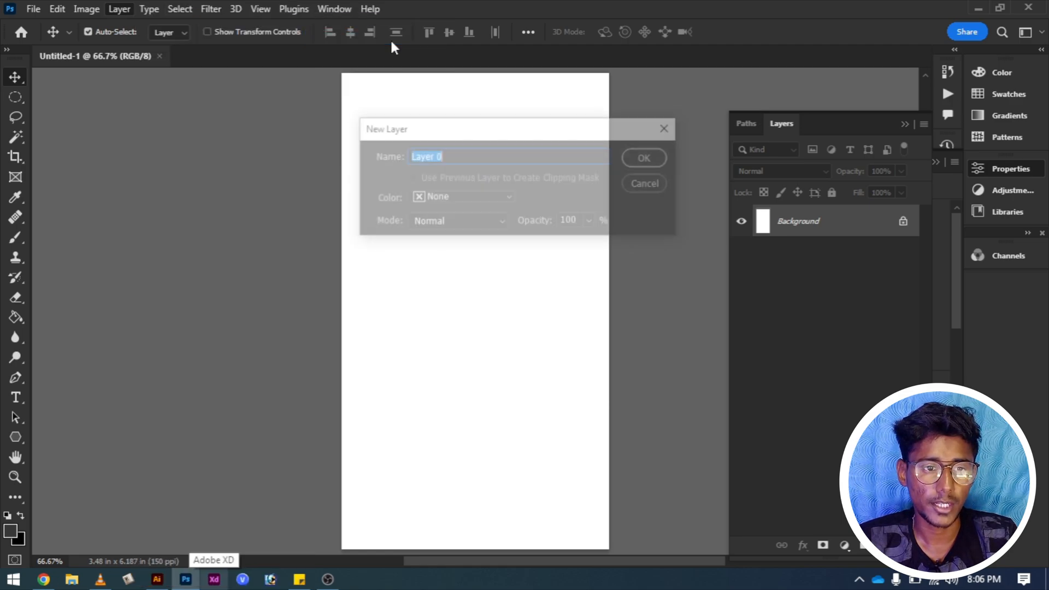
pyautogui.click(655, 188)
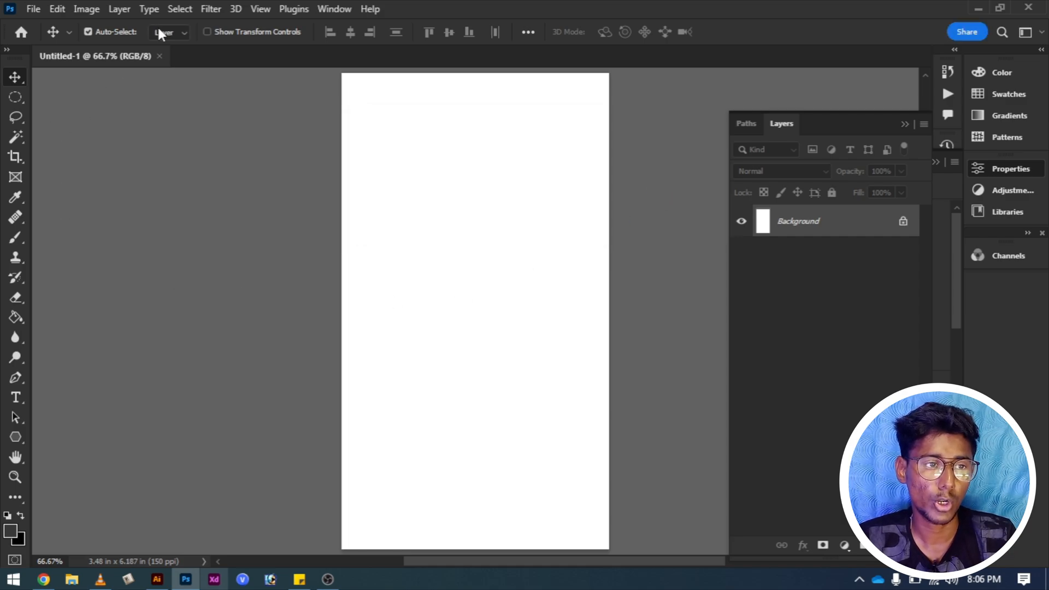
# Try creating a custom 522 x 928 px artboard named Artboard 1, and undo it.
pyautogui.click(125, 6)
pyautogui.click(123, 4)
pyautogui.click(125, 7)
pyautogui.moveTo(164, 23)
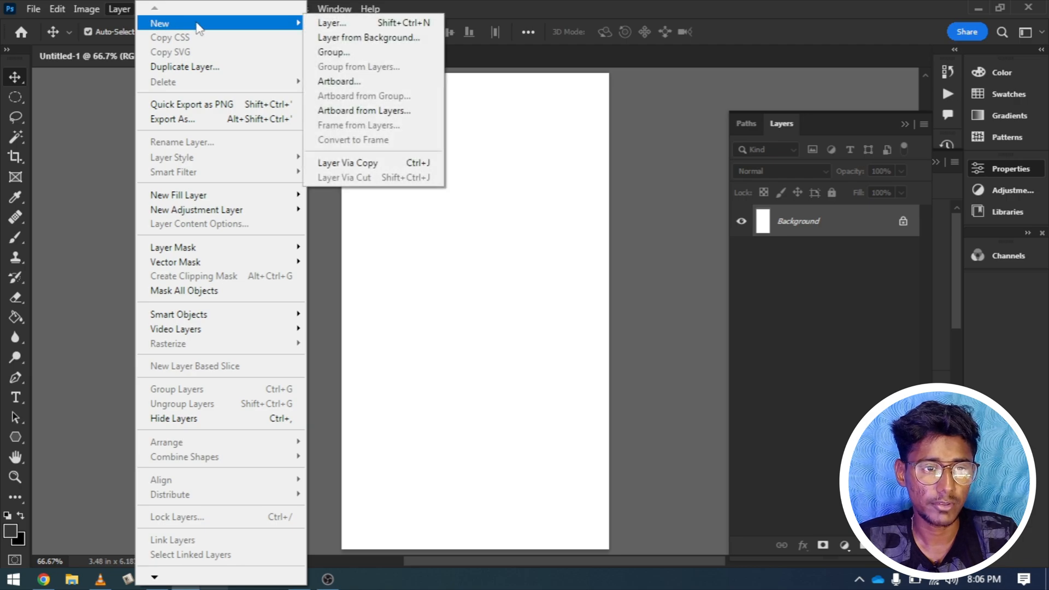
pyautogui.click(371, 82)
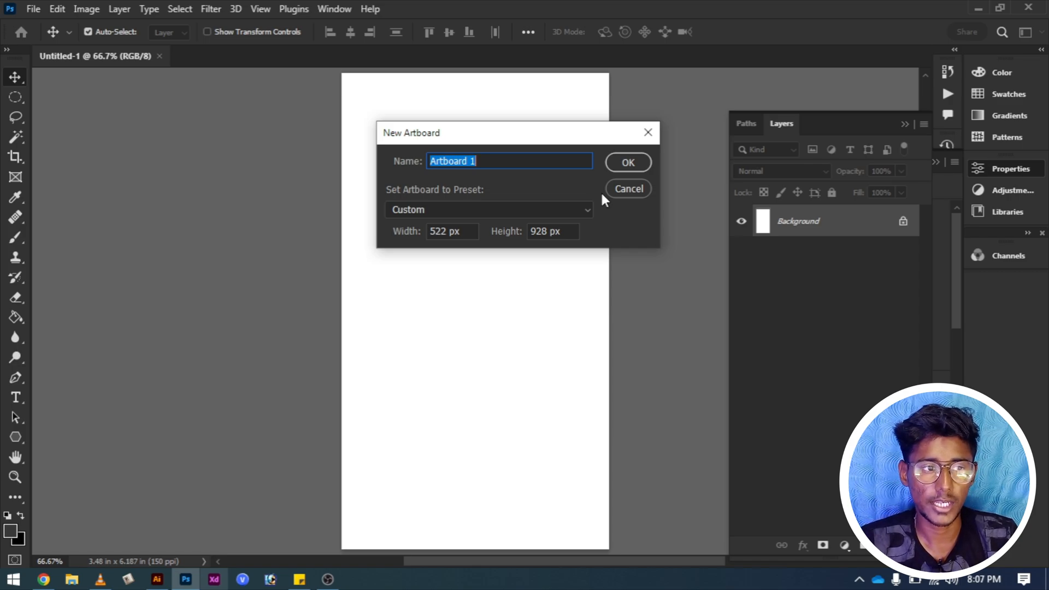
pyautogui.click(633, 162)
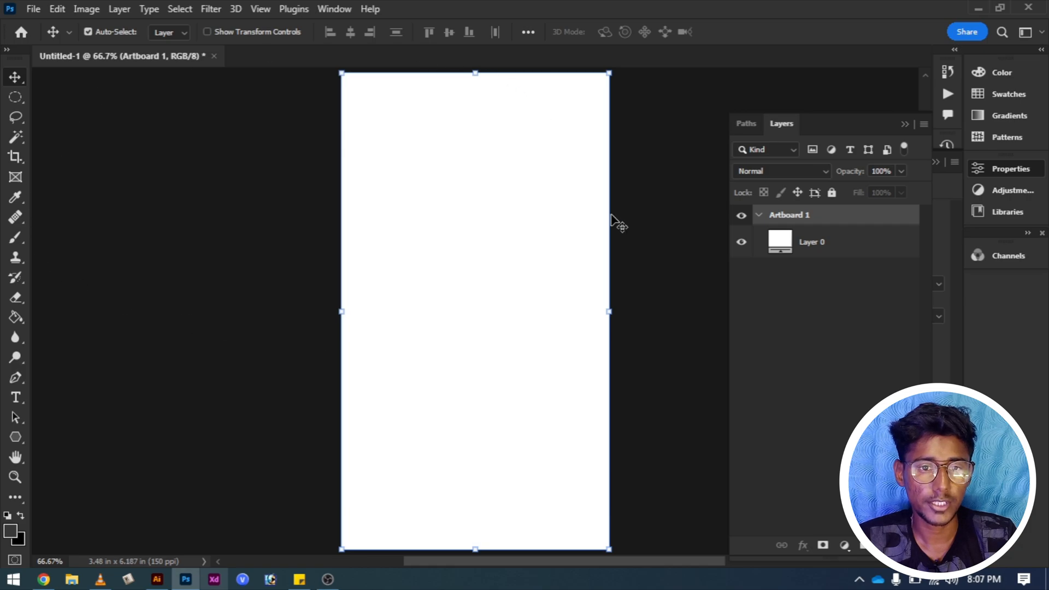
pyautogui.click(807, 244)
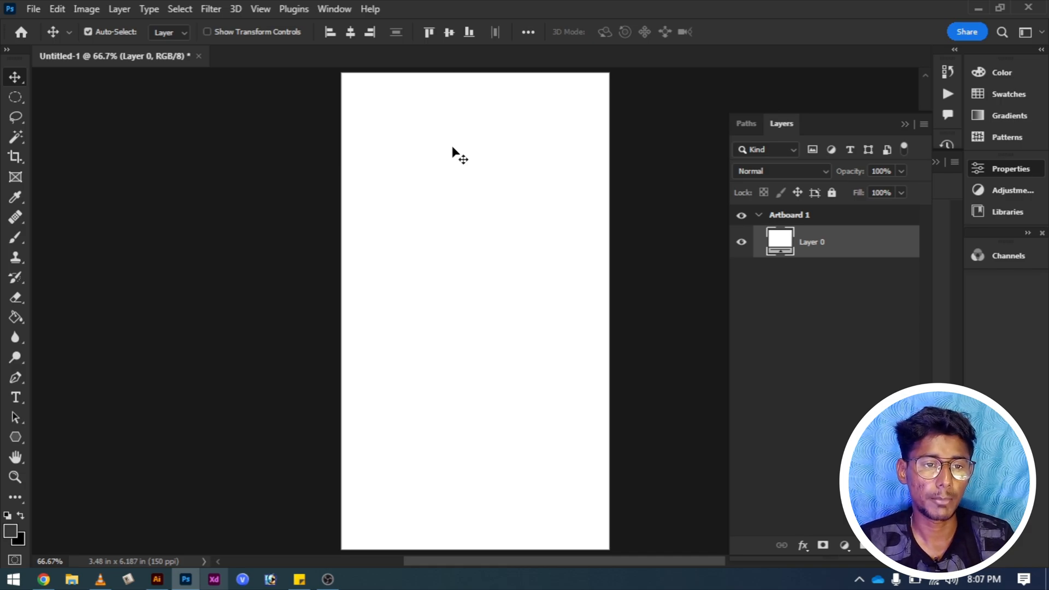
pyautogui.press('ctrl')
pyautogui.hotkey('ctrl', 'z')
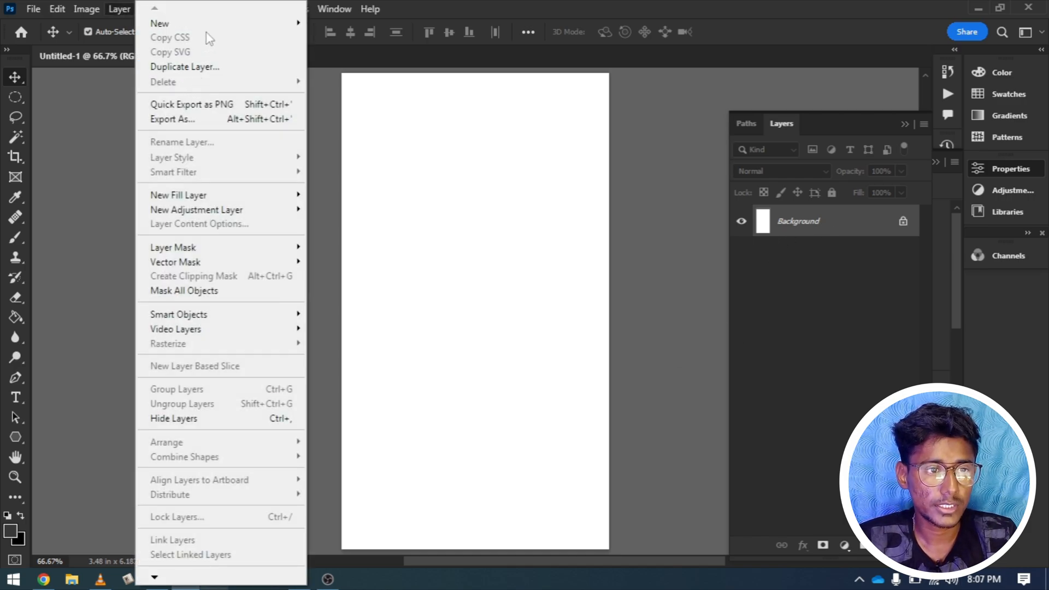
# Try copying the white background onto a new layer with Layer Via Copy, and undo it.
pyautogui.moveTo(249, 33)
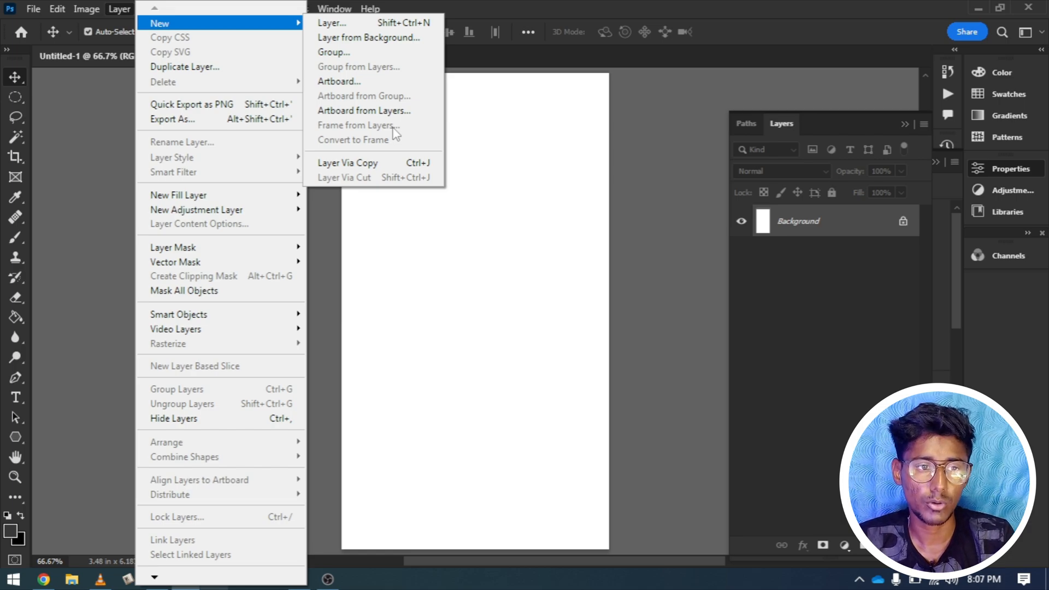
pyautogui.click(346, 164)
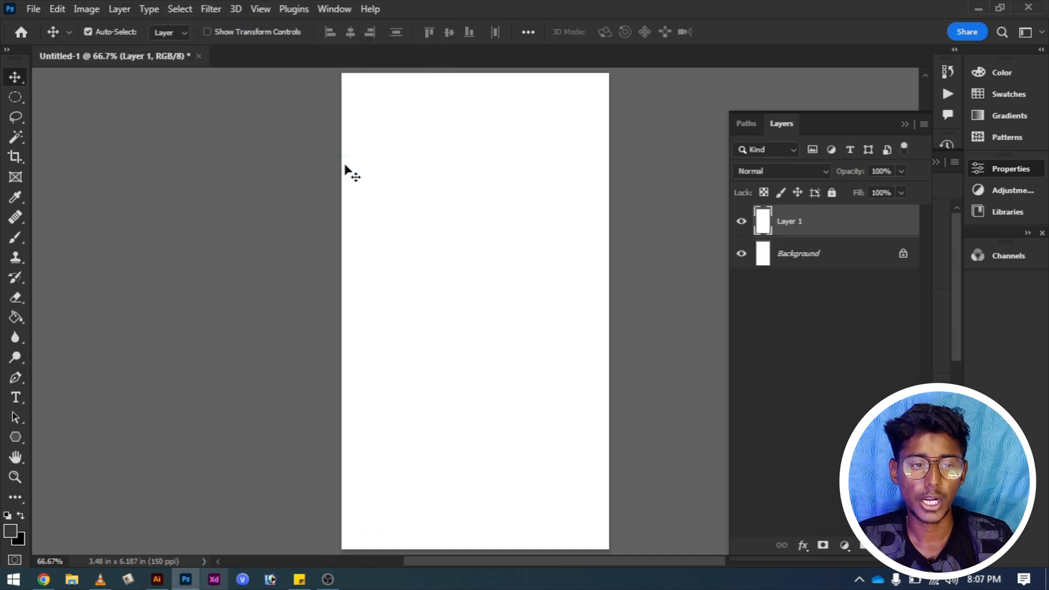
pyautogui.hotkey('ctrl', 'z')
pyautogui.hotkey('ctrl', 'z')
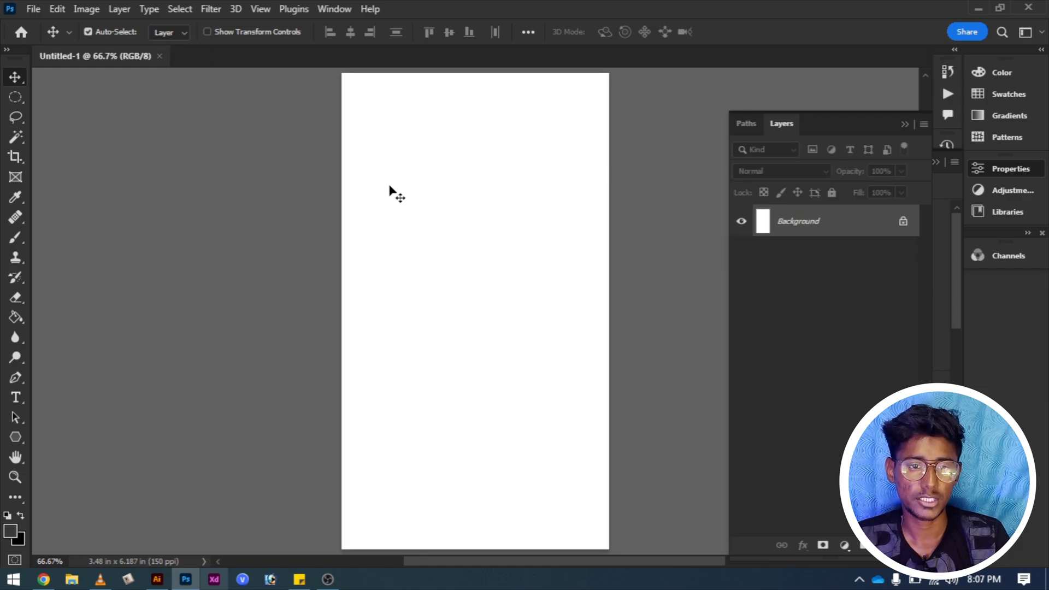
# Fill the white background with the dark grey foreground color using the Paint Bucket tool.
pyautogui.press('ctrl')
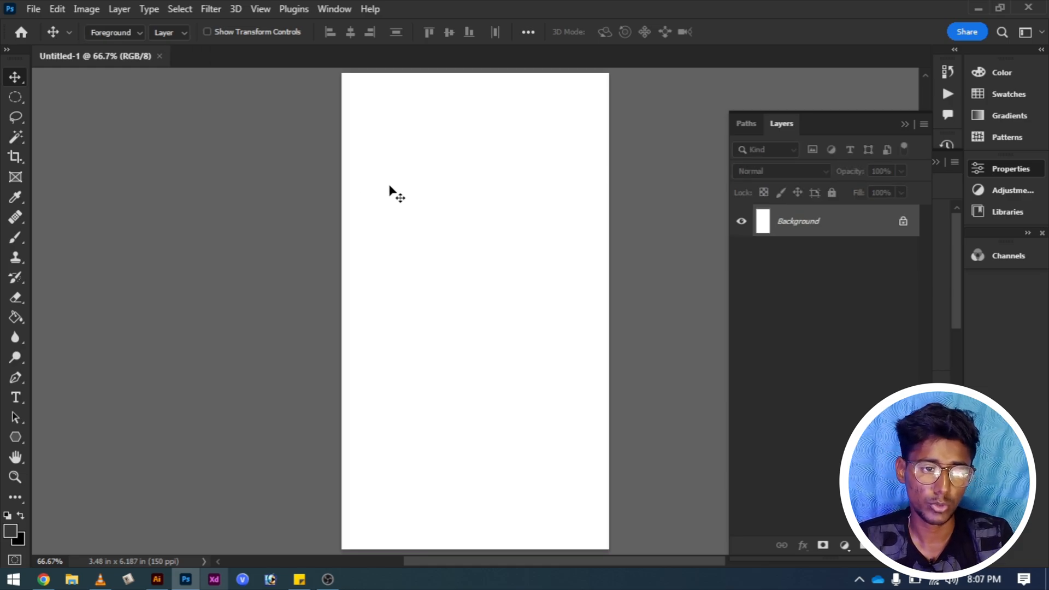
pyautogui.press('g')
pyautogui.click(389, 187)
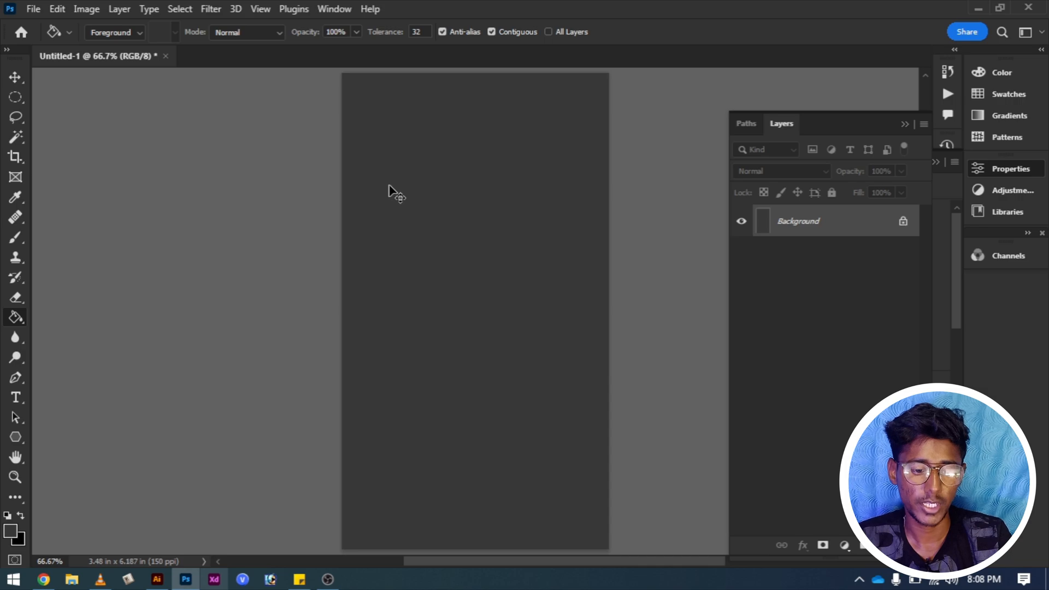
# Copy the dark grey background onto a new layer with Layer Via Copy.
pyautogui.hotkey('ctrl', 'shift', 'alt', 'n')
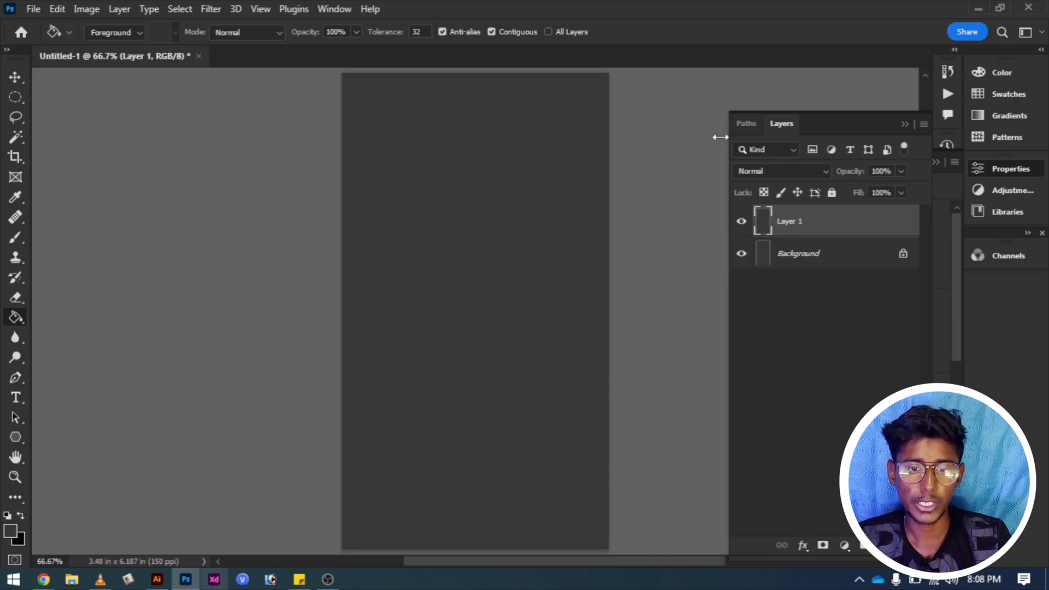
pyautogui.hotkey('ctrl', 'z')
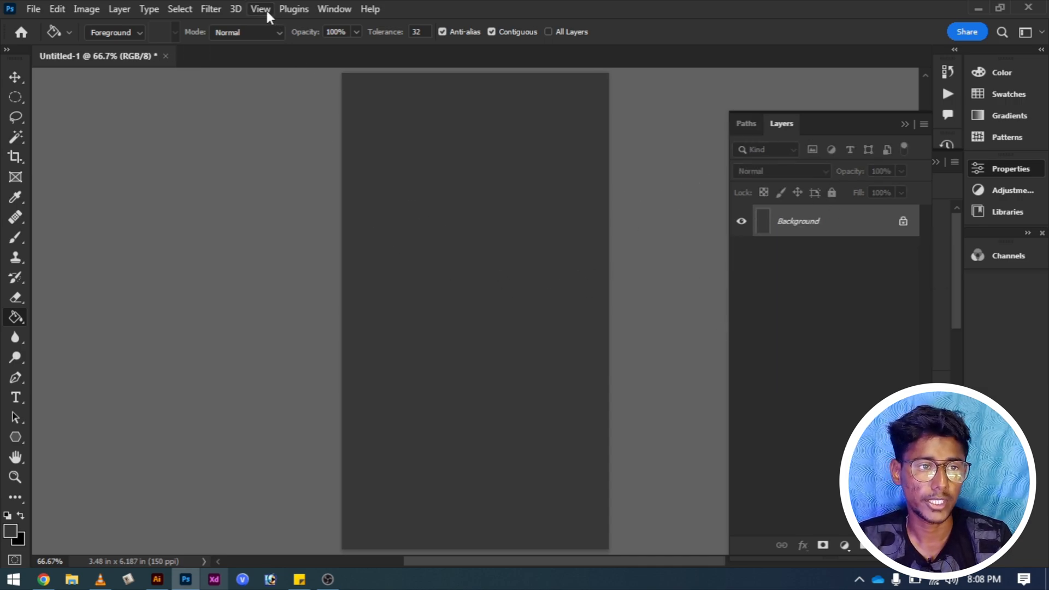
pyautogui.click(117, 8)
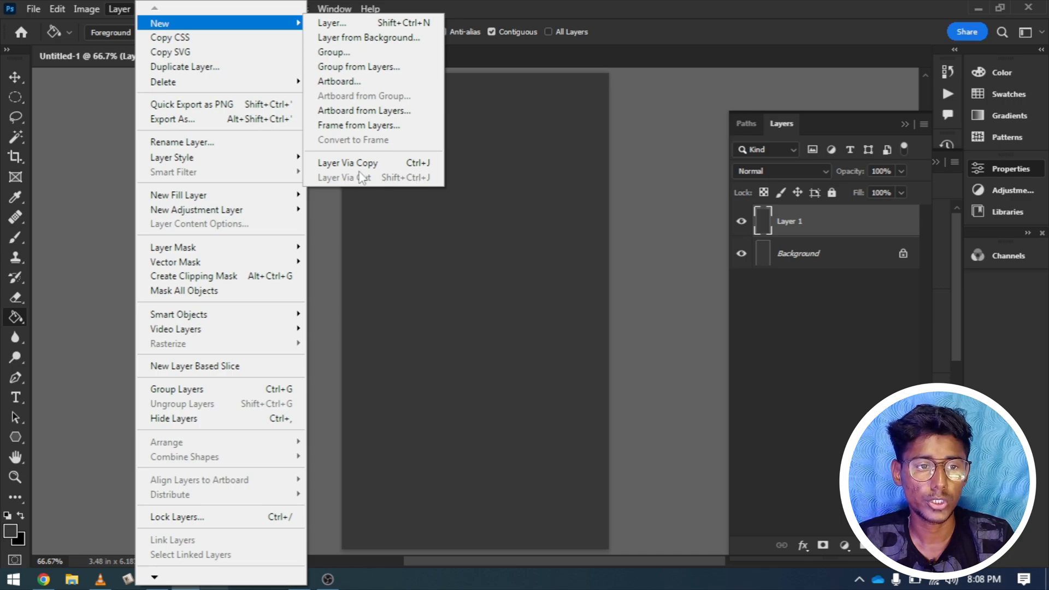
# Select Layer 1 above the background and copy its CSS.
pyautogui.click(803, 222)
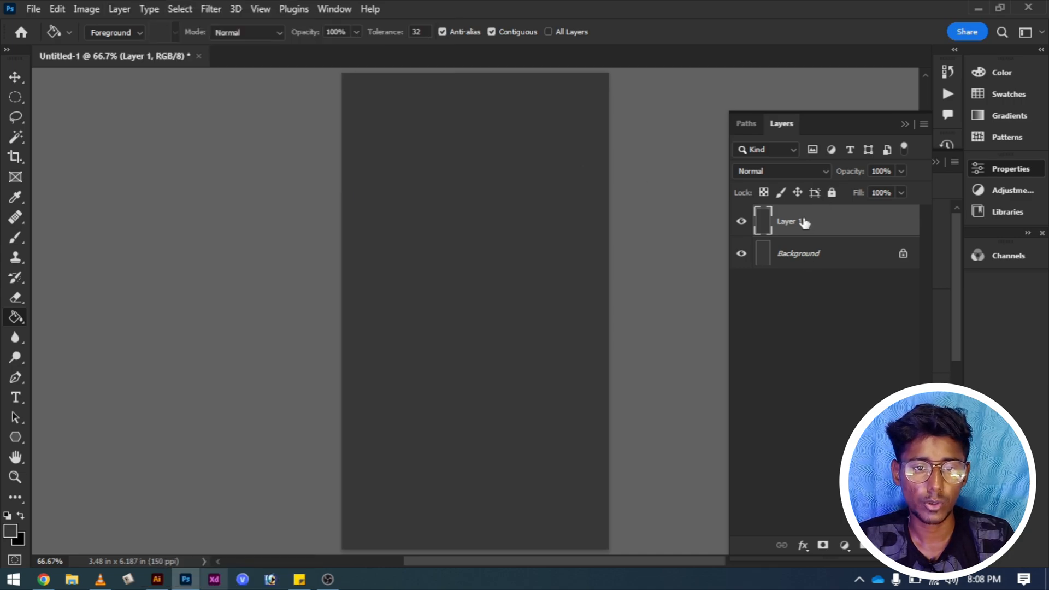
pyautogui.click(121, 10)
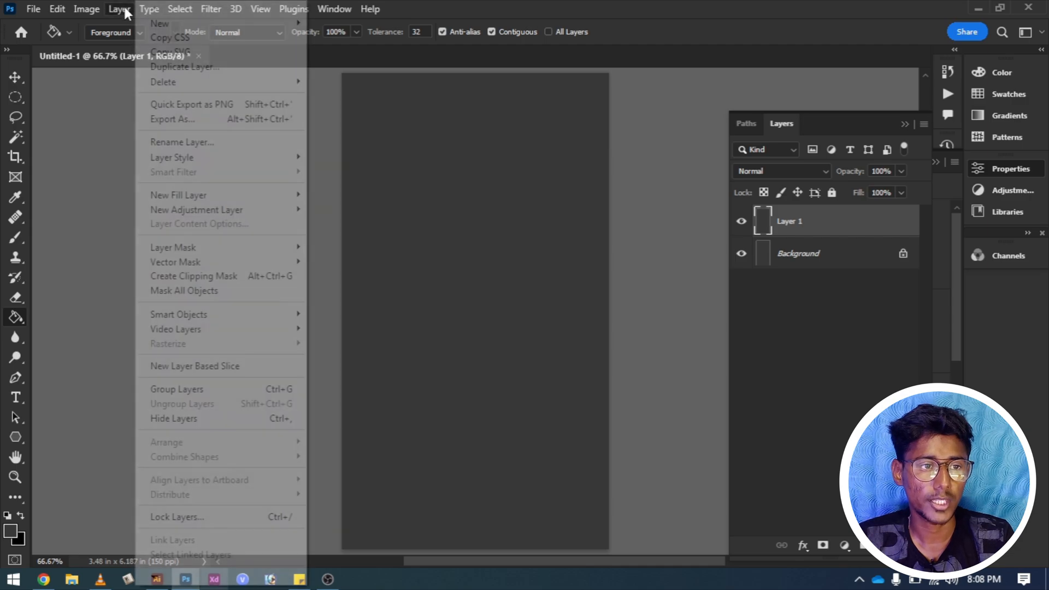
pyautogui.click(182, 42)
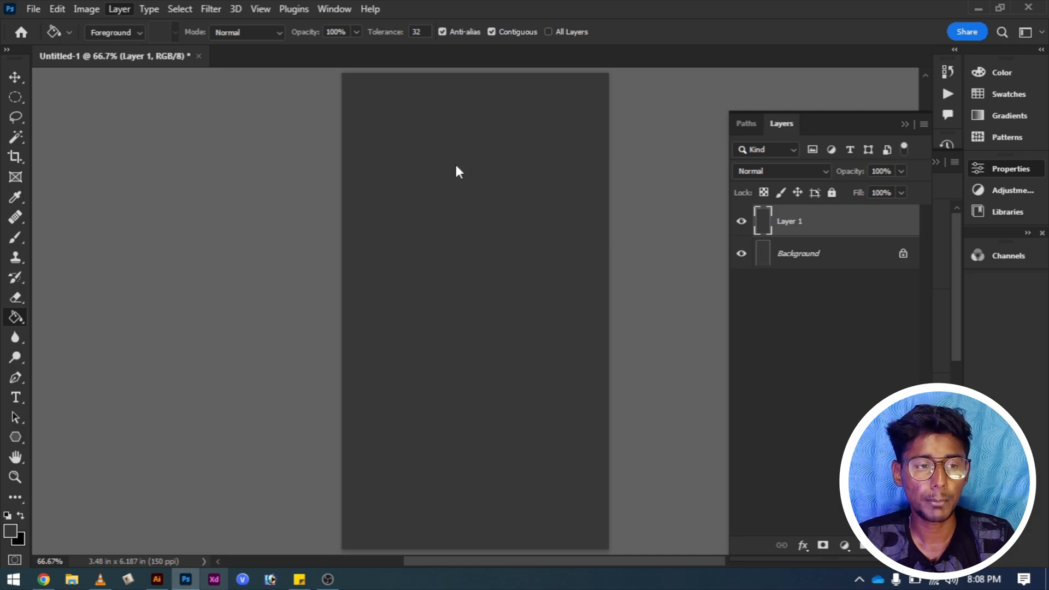
# Duplicate Layer 1 within the Untitled-1 document under the name Layer 1 copy.
pyautogui.click(123, 9)
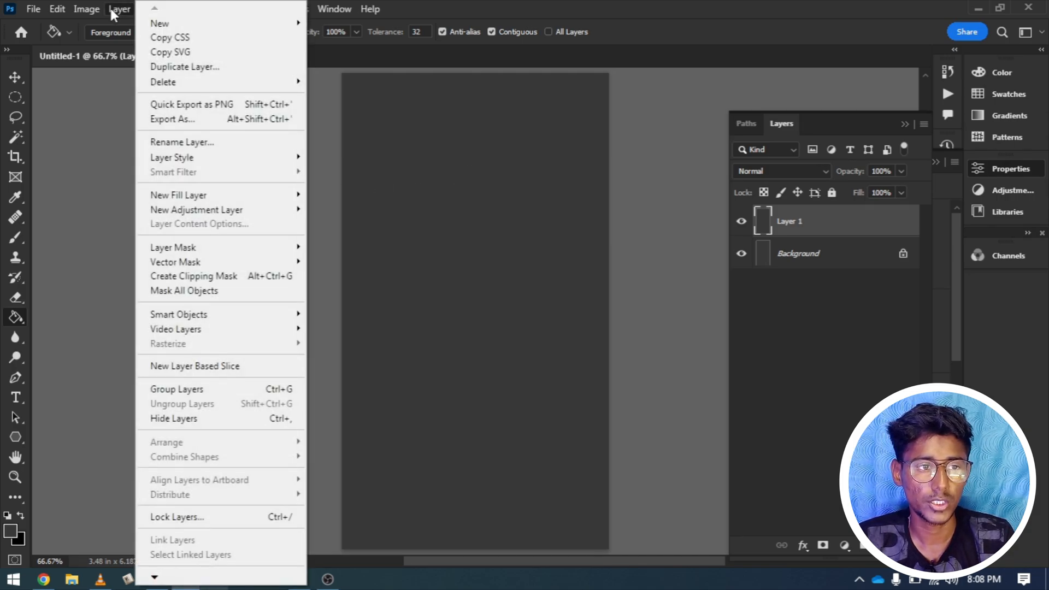
pyautogui.click(178, 65)
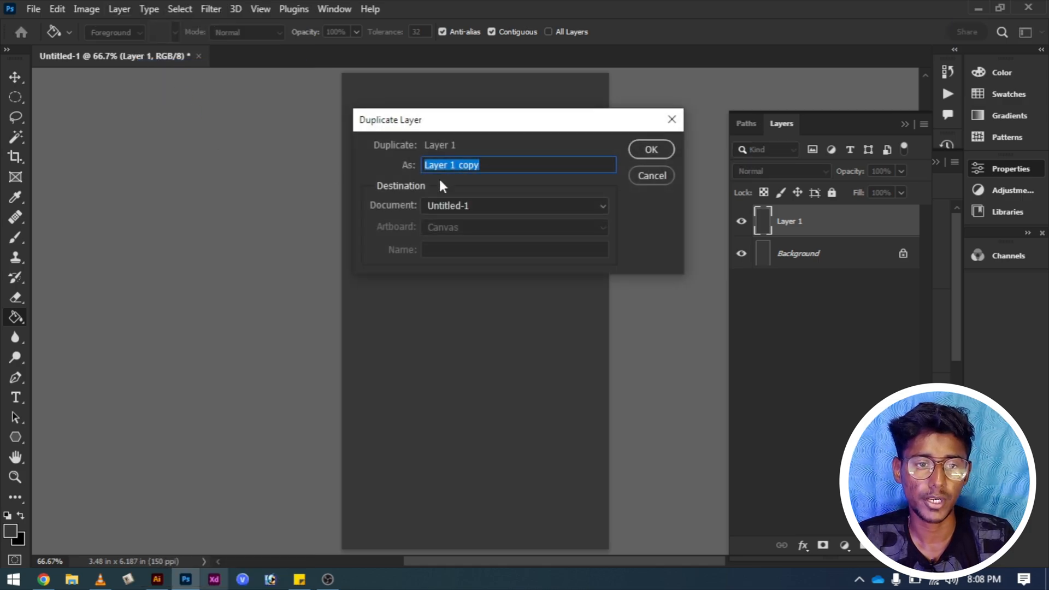
pyautogui.click(653, 148)
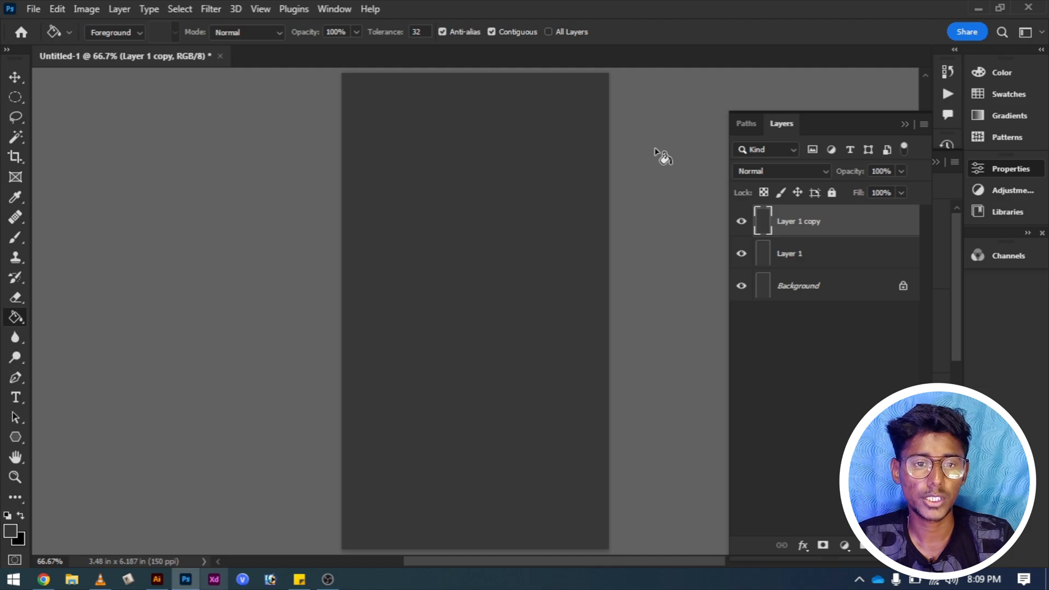
pyautogui.click(790, 257)
pyautogui.click(791, 221)
pyautogui.click(790, 256)
pyautogui.click(792, 227)
pyautogui.click(791, 253)
pyautogui.click(795, 221)
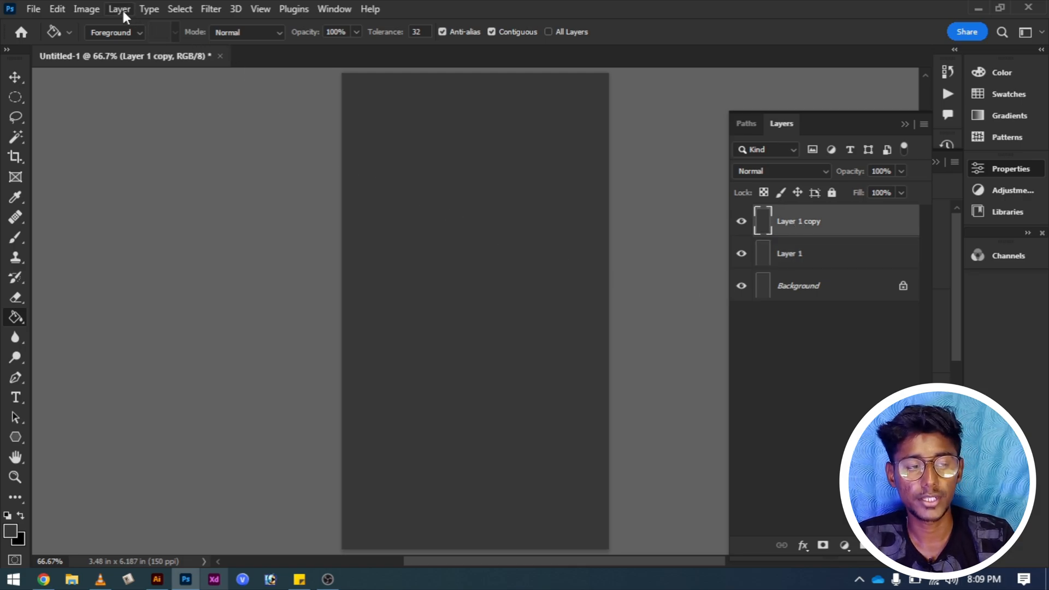
# Delete the selected Layer 1 copy and confirm the deletion.
pyautogui.click(90, 8)
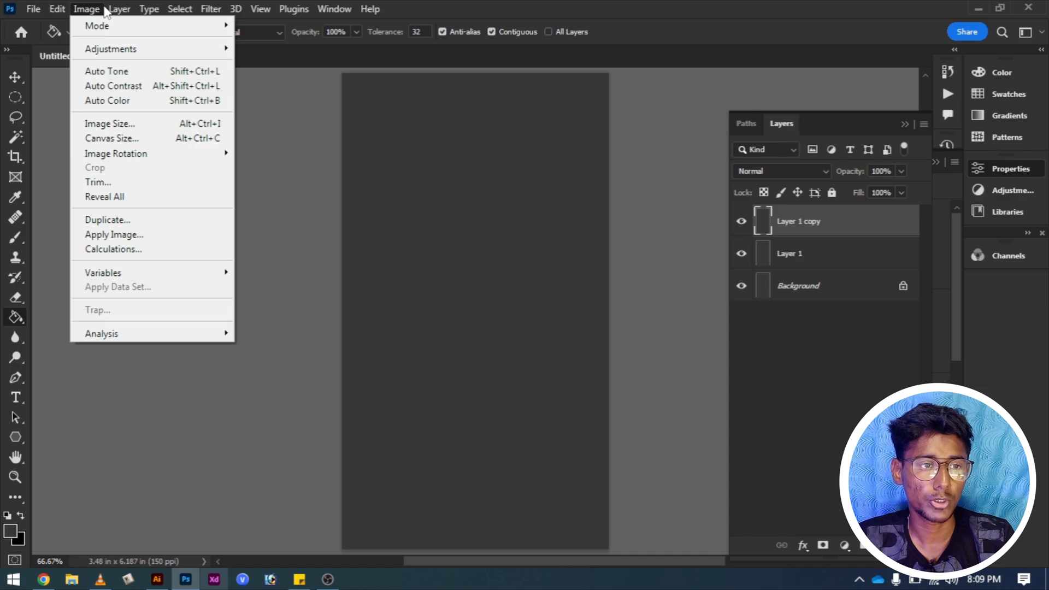
pyautogui.moveTo(115, 9)
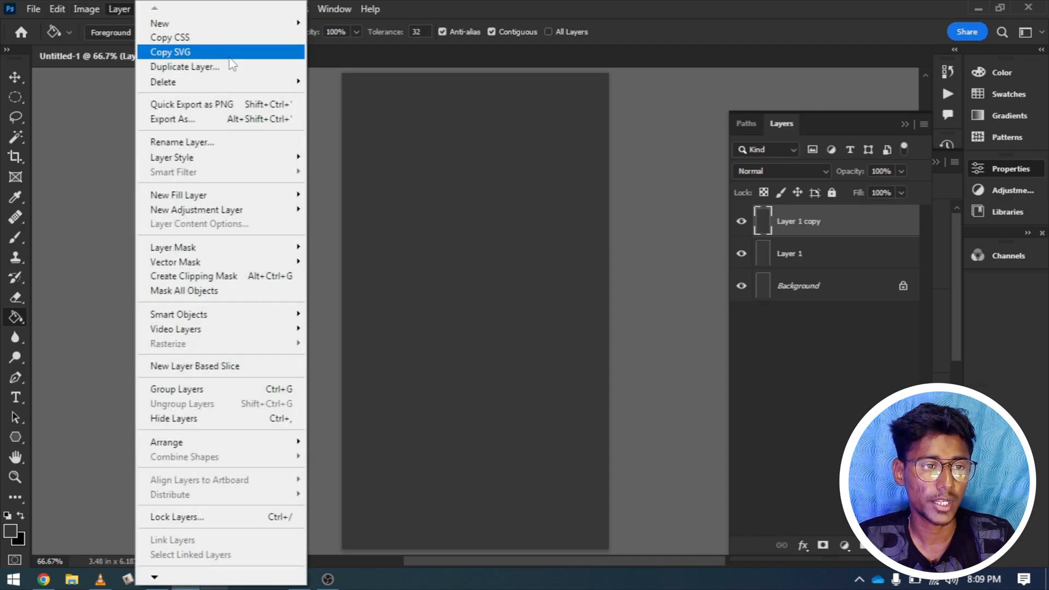
pyautogui.moveTo(257, 82)
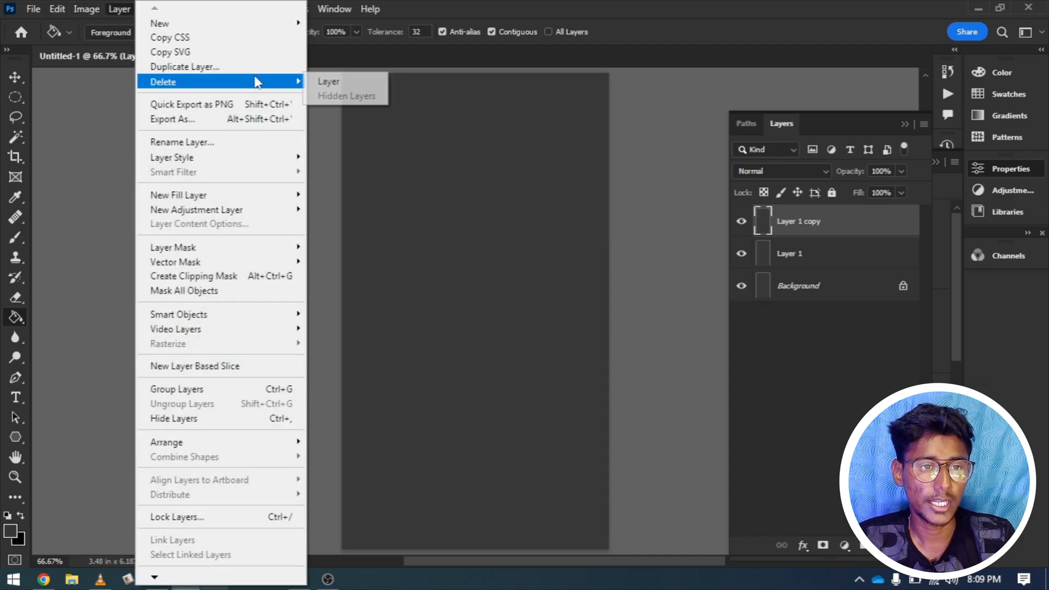
pyautogui.click(360, 83)
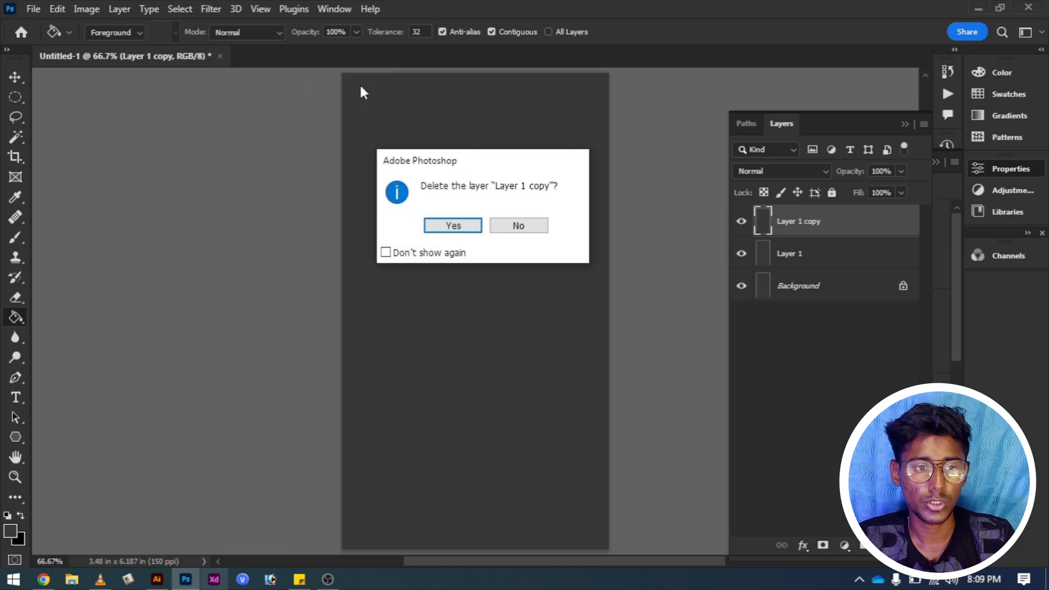
pyautogui.click(453, 225)
# Delete Layer 1 and turn on Don't show again for the layer deletion prompt.
pyautogui.click(116, 8)
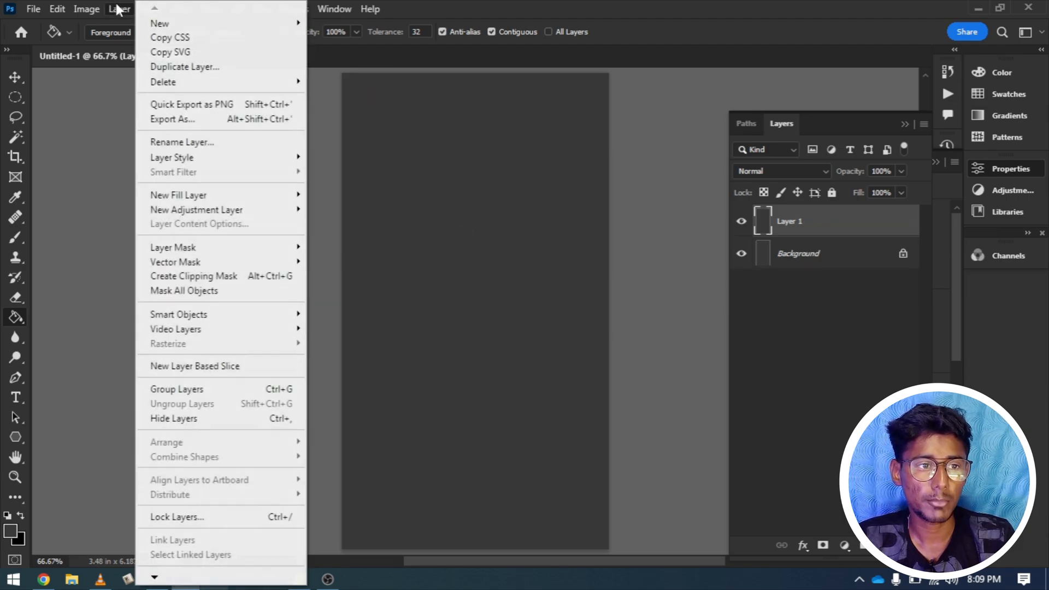
pyautogui.moveTo(222, 82)
pyautogui.click(338, 82)
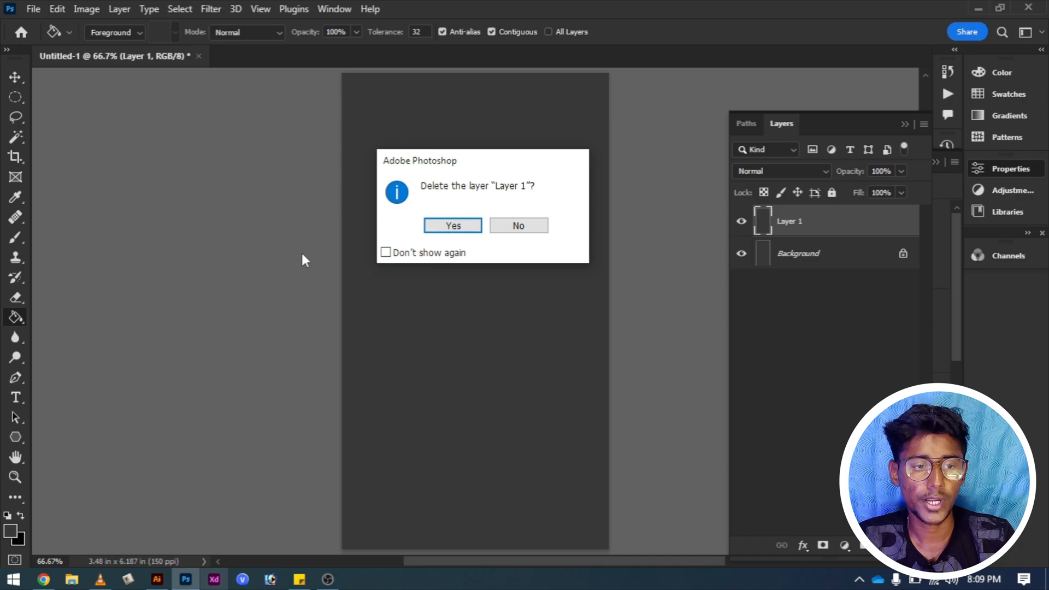
pyautogui.click(422, 255)
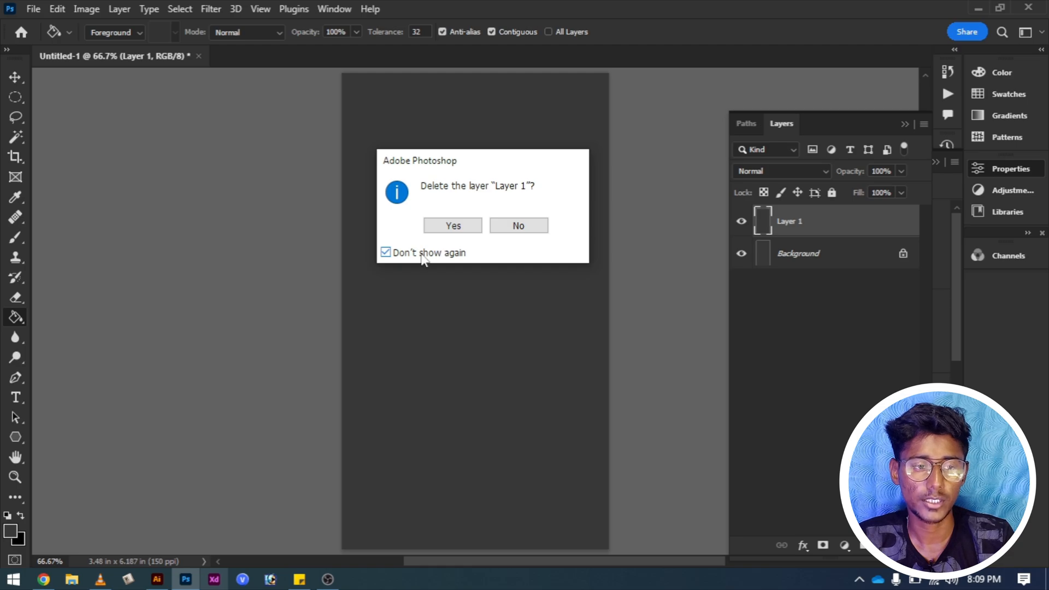
pyautogui.click(455, 226)
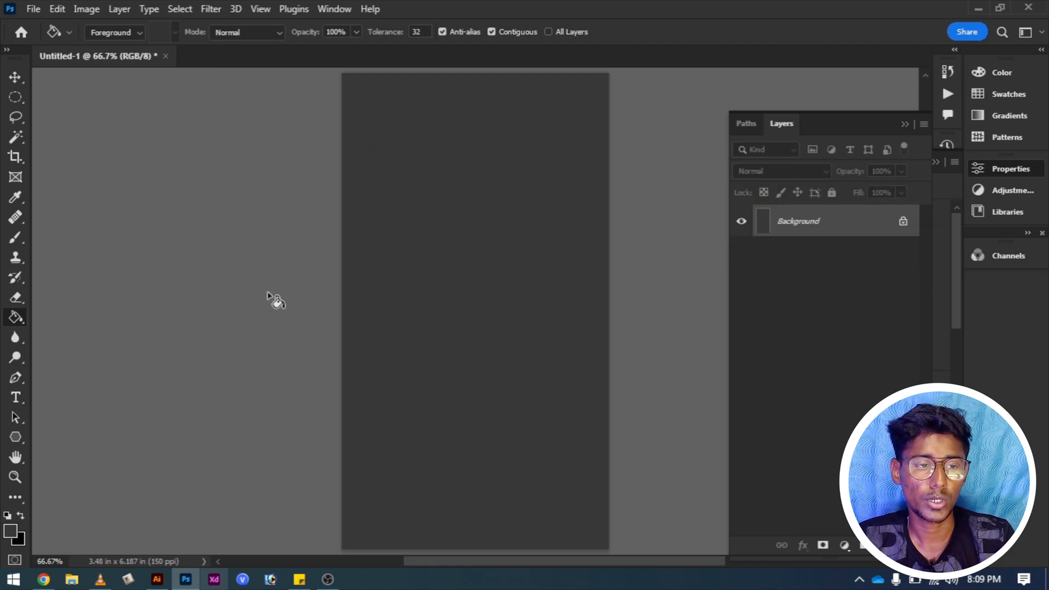
# Start a Quick Export of the background as PNG, browse to the Desktop folder and cancel without saving.
pyautogui.click(123, 9)
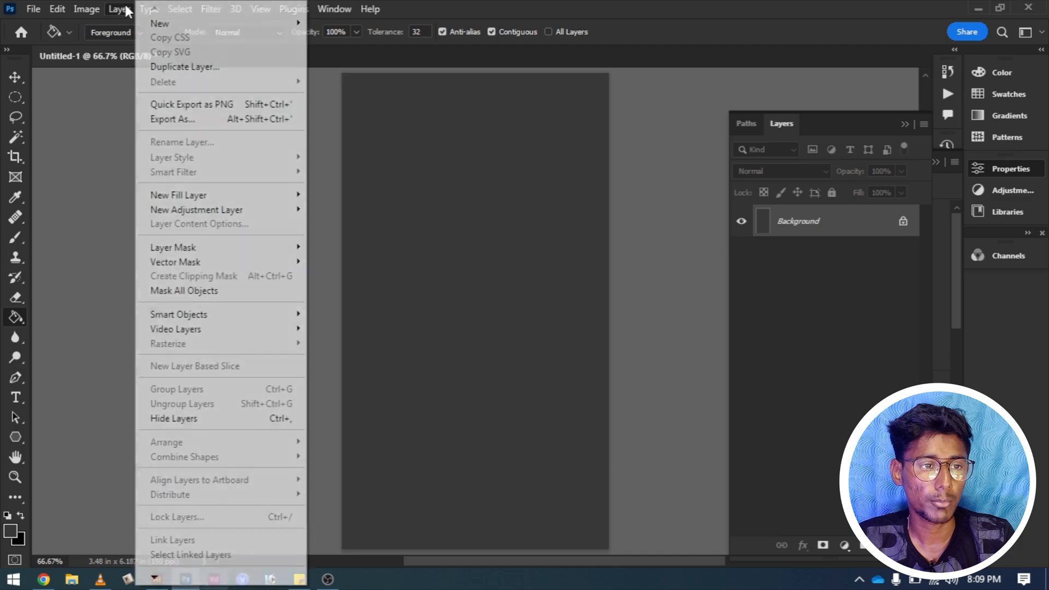
pyautogui.click(194, 105)
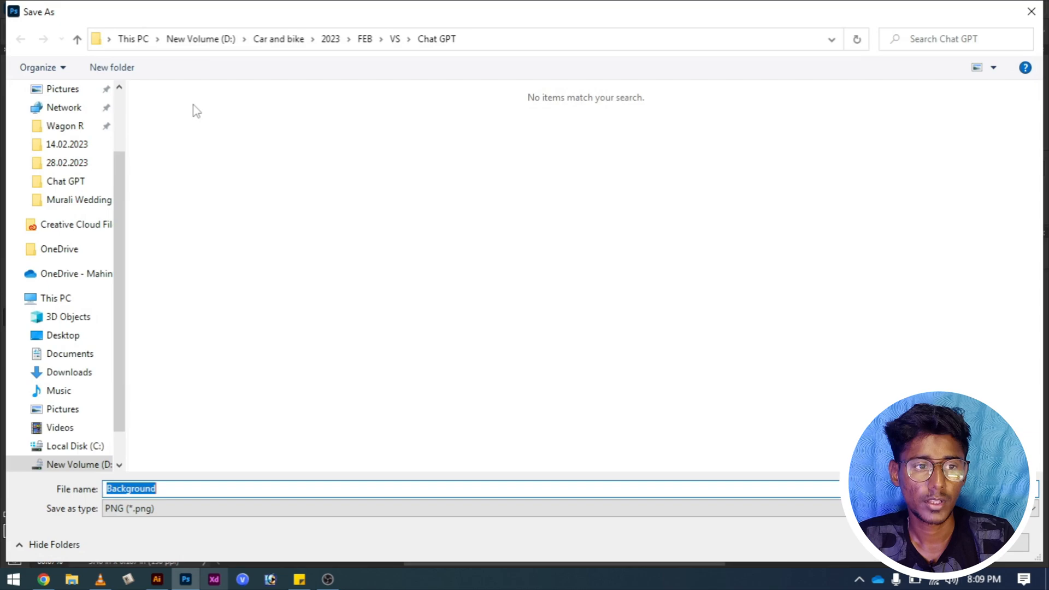
pyautogui.click(108, 118)
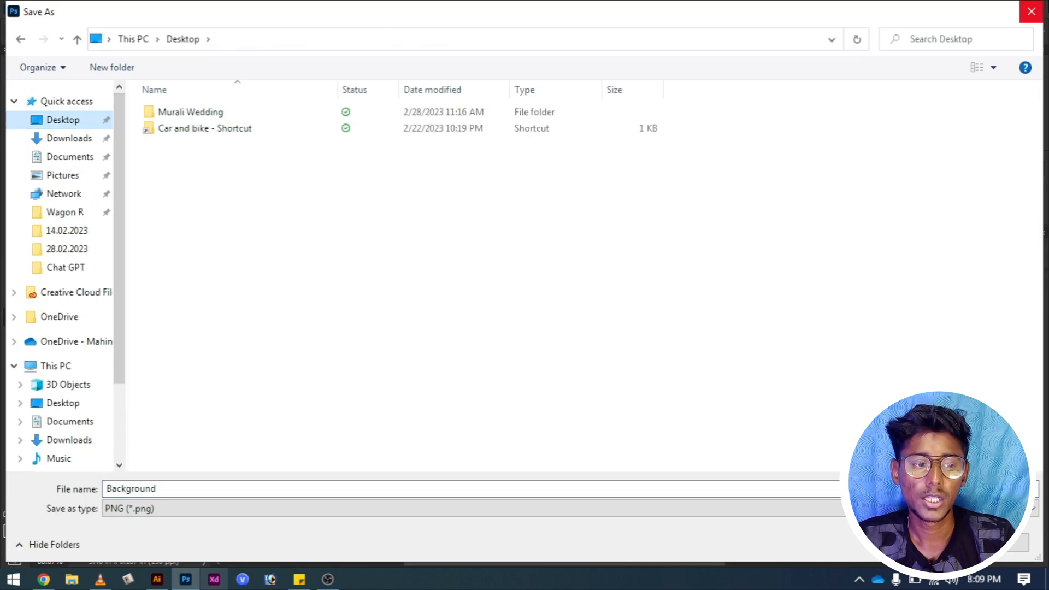
pyautogui.click(1031, 11)
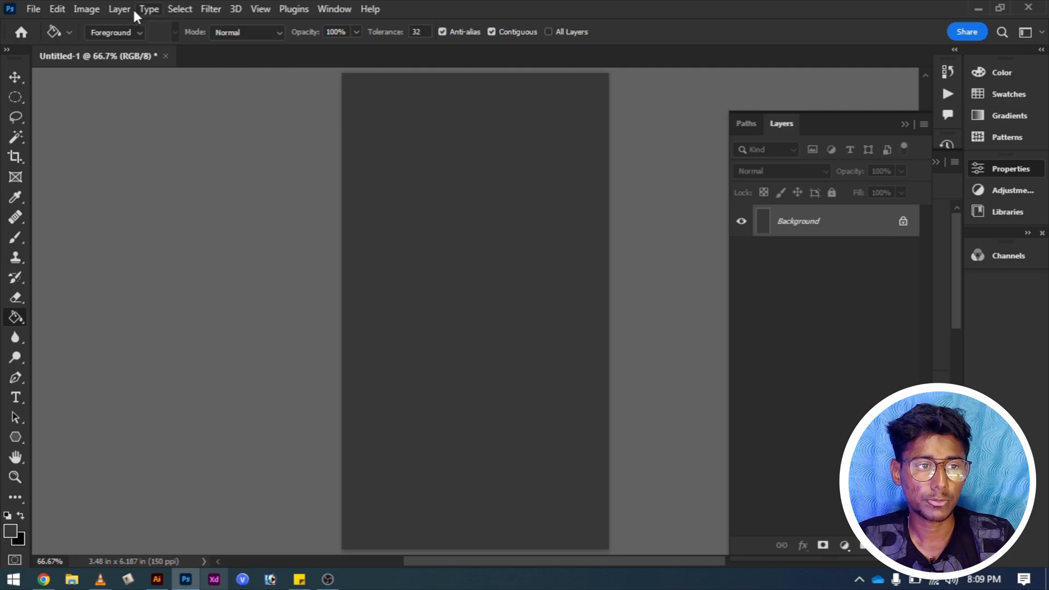
# View the Export As settings for the background in the 2-Up comparison and close them without exporting.
pyautogui.click(120, 7)
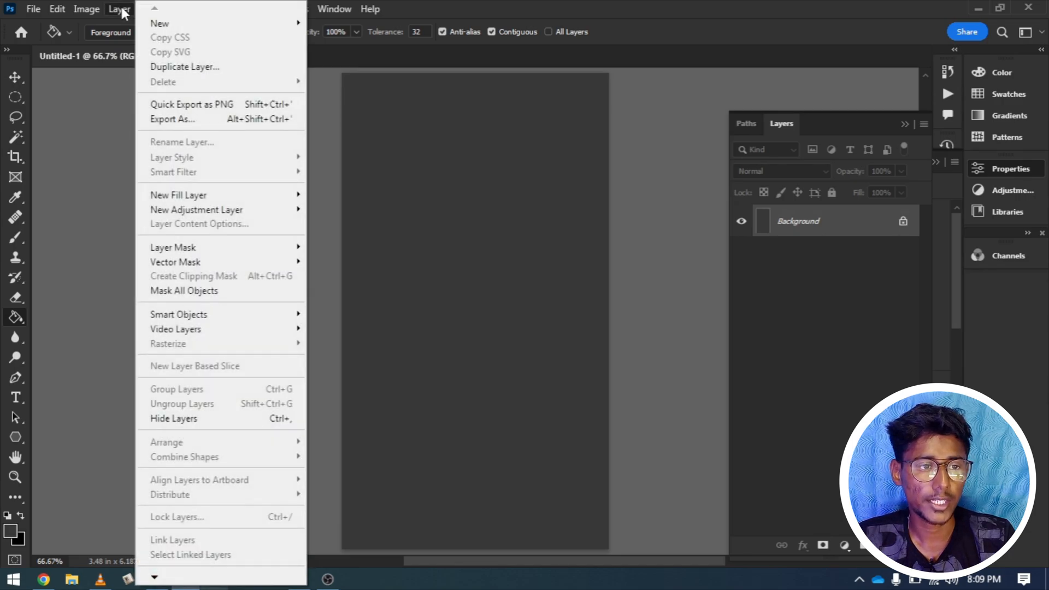
pyautogui.click(178, 120)
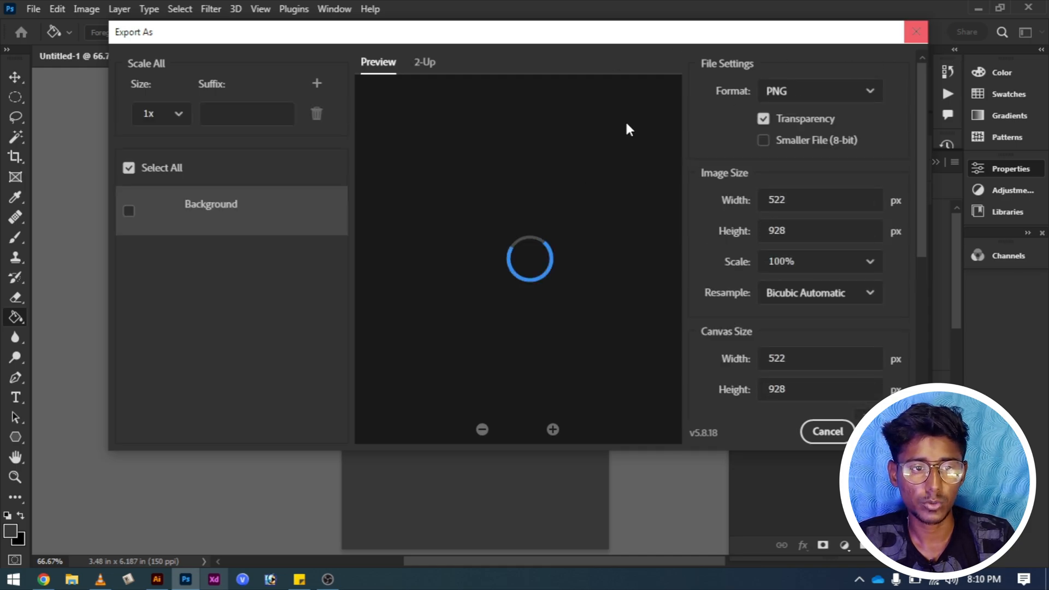
pyautogui.click(426, 65)
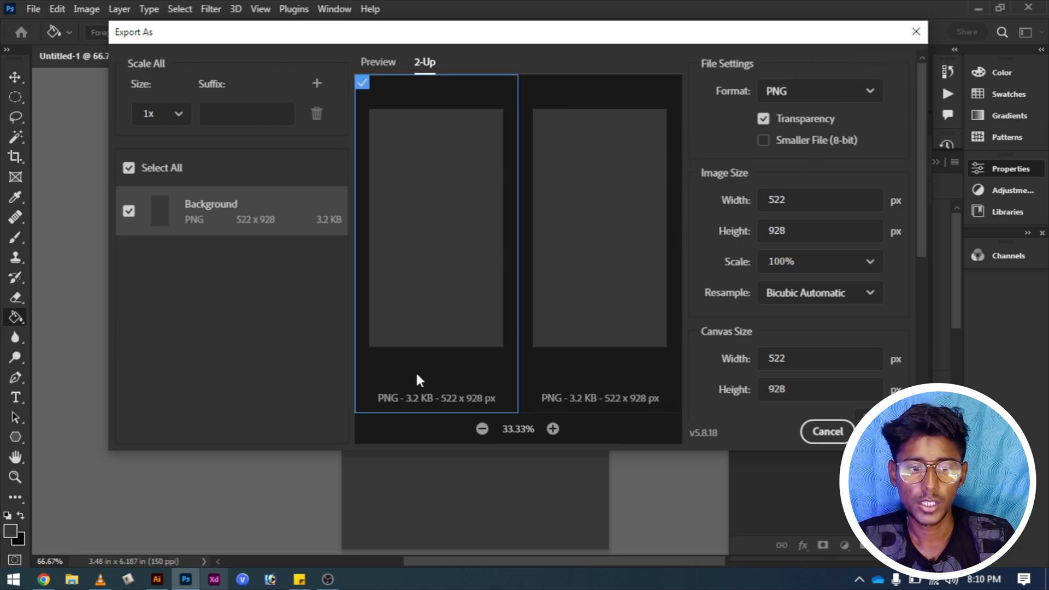
pyautogui.click(915, 34)
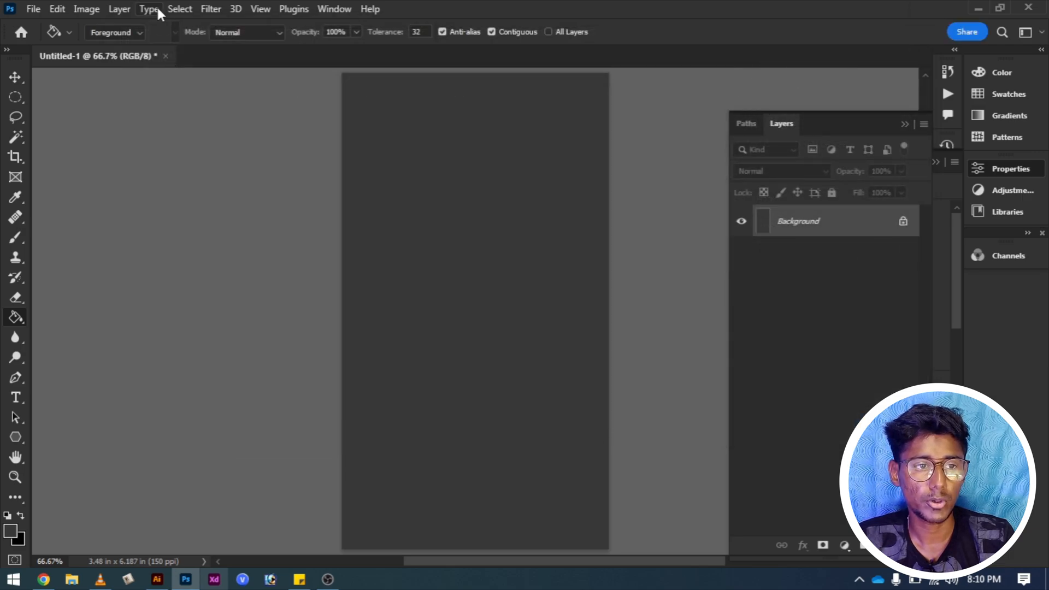
# Convert the locked background into a regular layer named Layer 0.
pyautogui.click(117, 8)
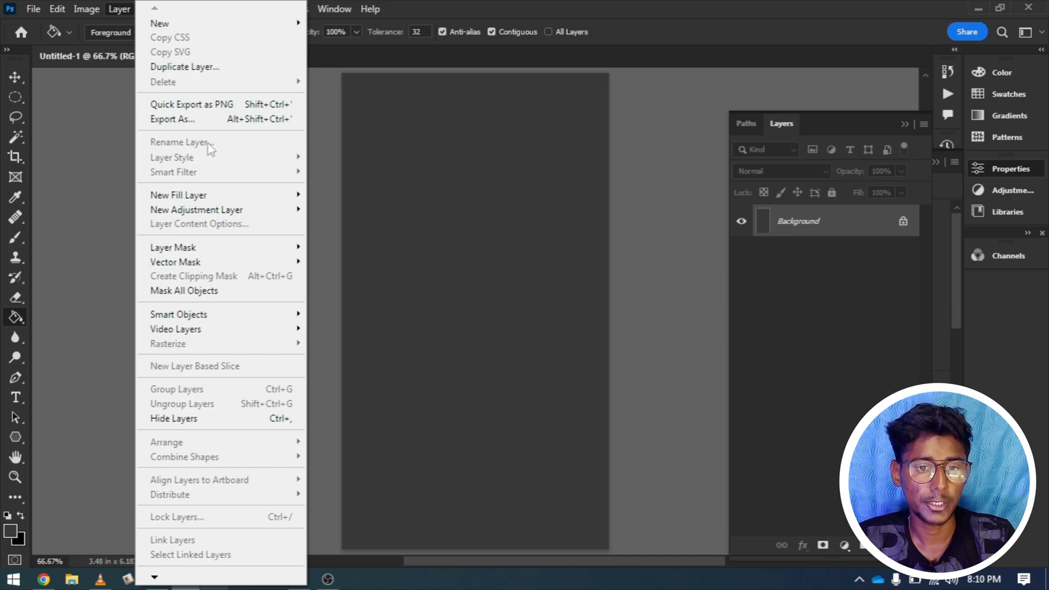
pyautogui.click(791, 232)
pyautogui.doubleClick(793, 230)
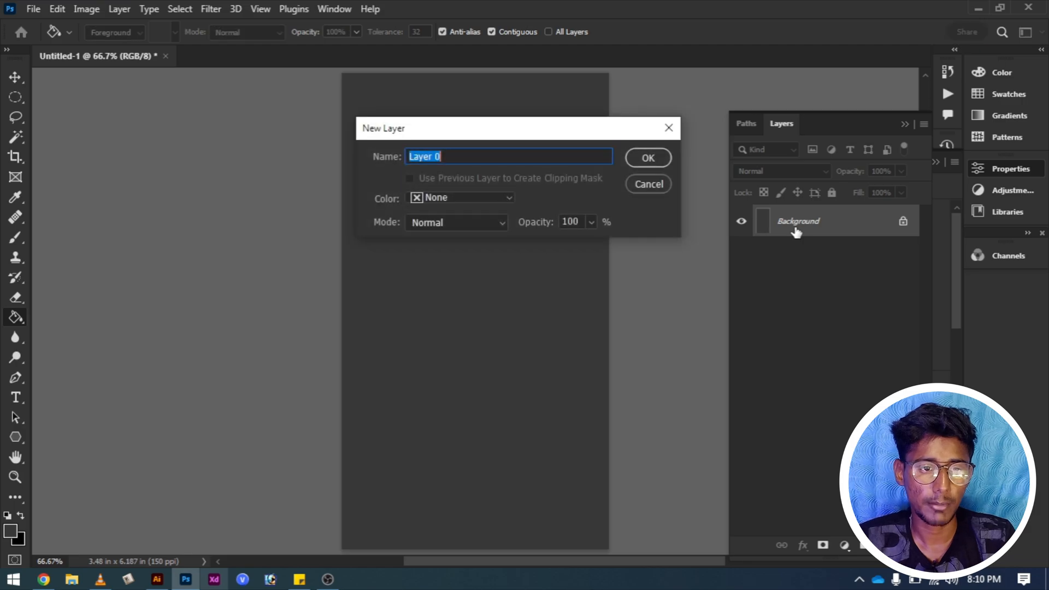
pyautogui.press('Return')
# Open the name of Layer 0 for renaming, leave it unedited and undo the background conversion.
pyautogui.click(114, 10)
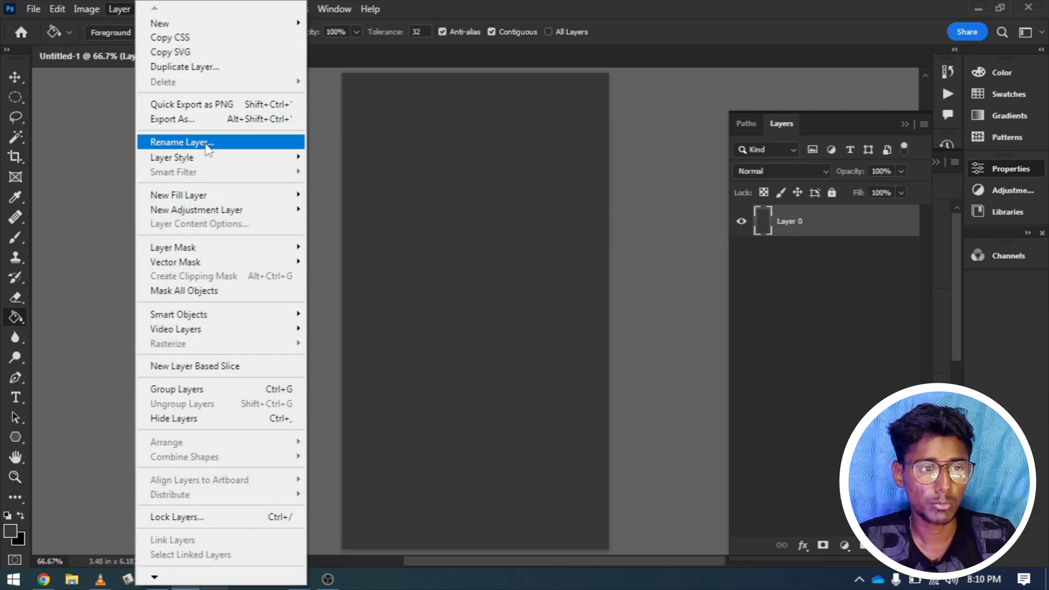
pyautogui.click(205, 143)
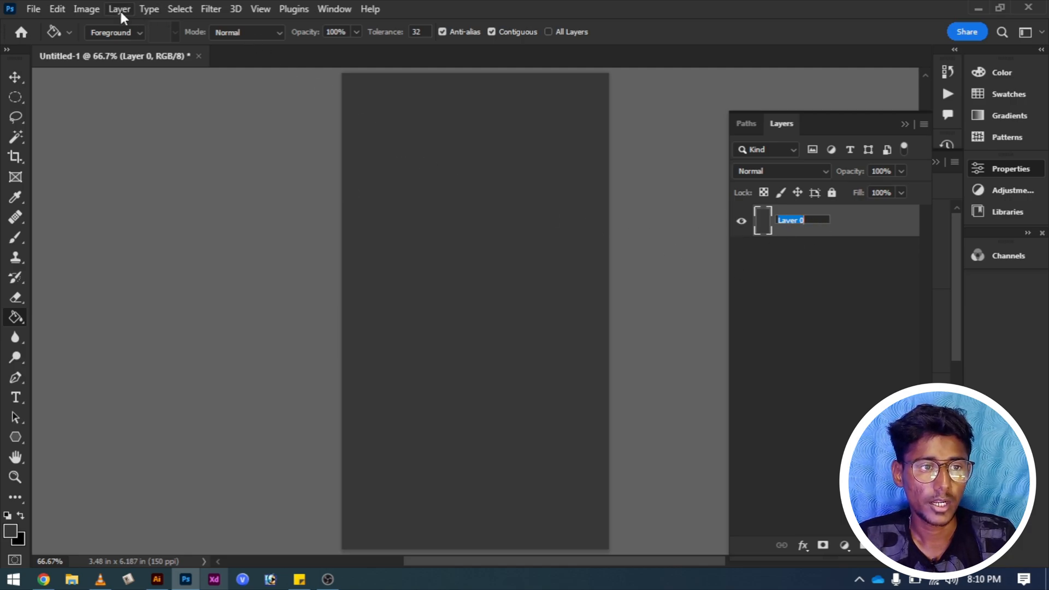
pyautogui.click(821, 261)
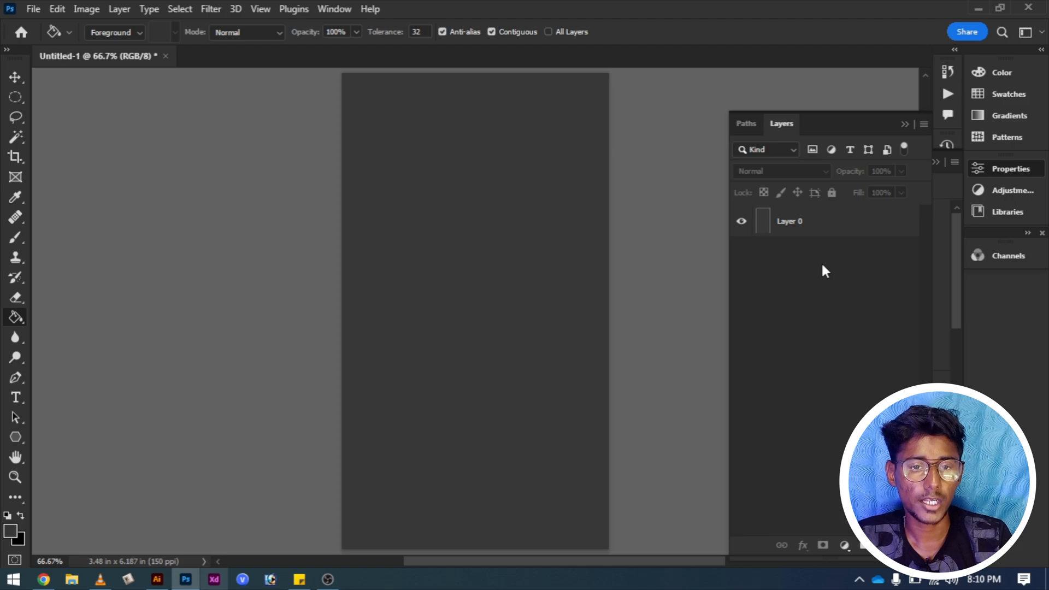
pyautogui.hotkey('ctrl', 'z')
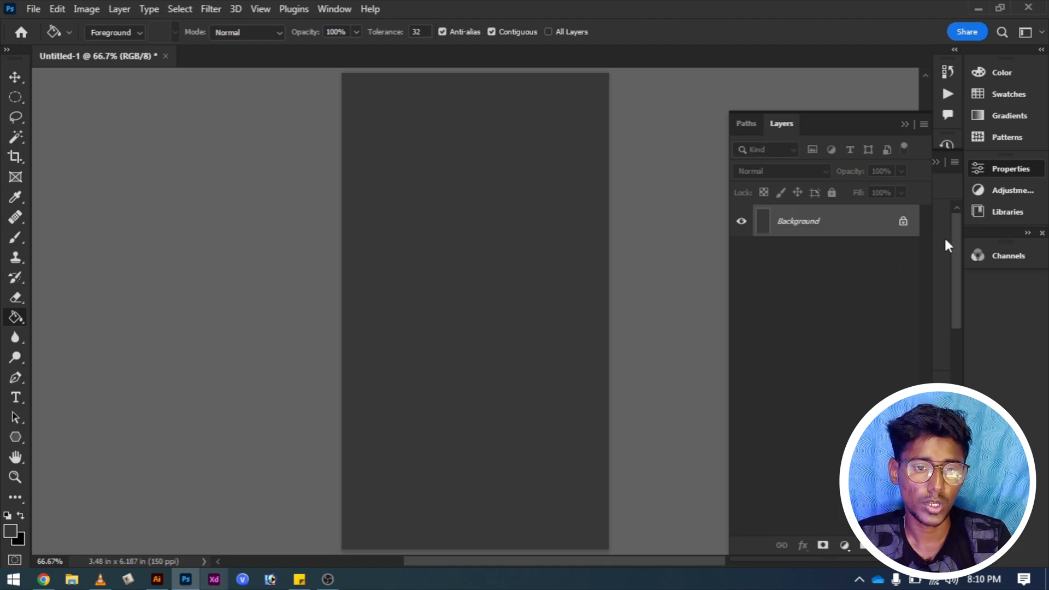
# Unlock the background by turning it into a normal layer with the default name Layer 0.
pyautogui.doubleClick(808, 224)
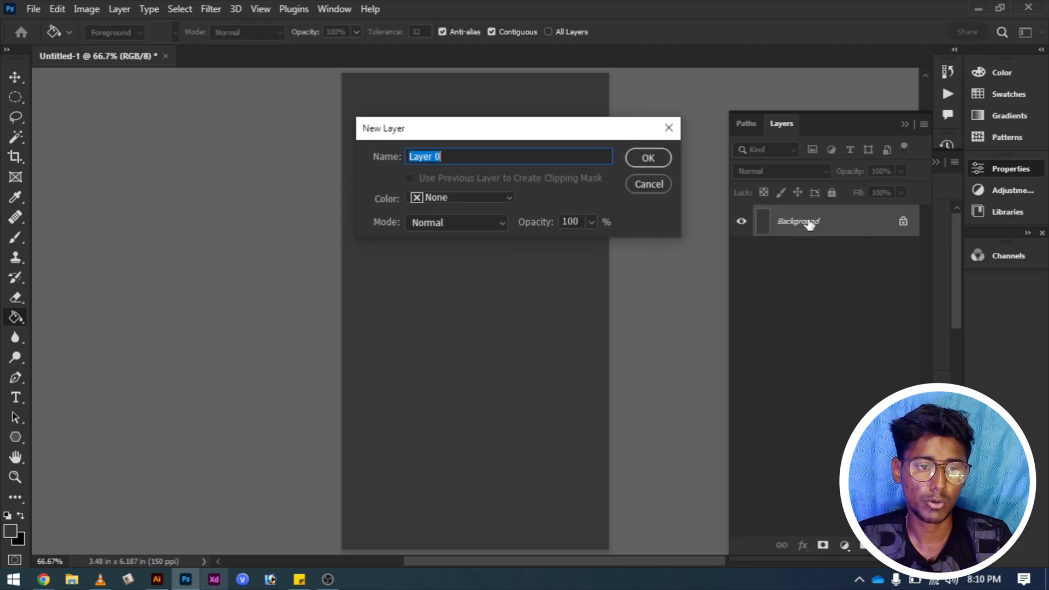
pyautogui.press('Return')
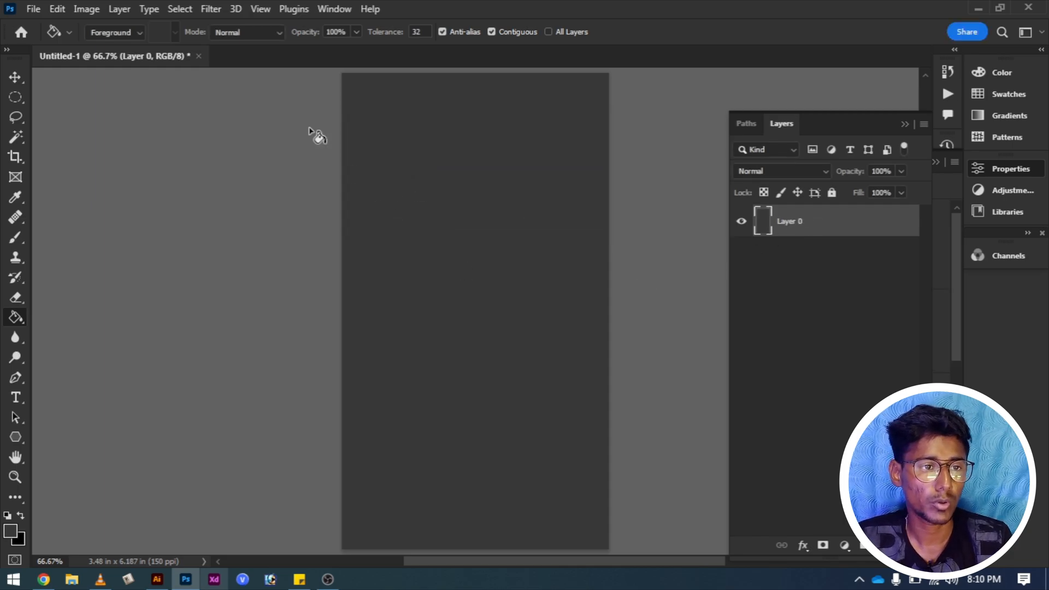
# Open the Gradient Overlay style for Layer 0, browse the gradient presets and cancel without applying the effect.
pyautogui.click(119, 9)
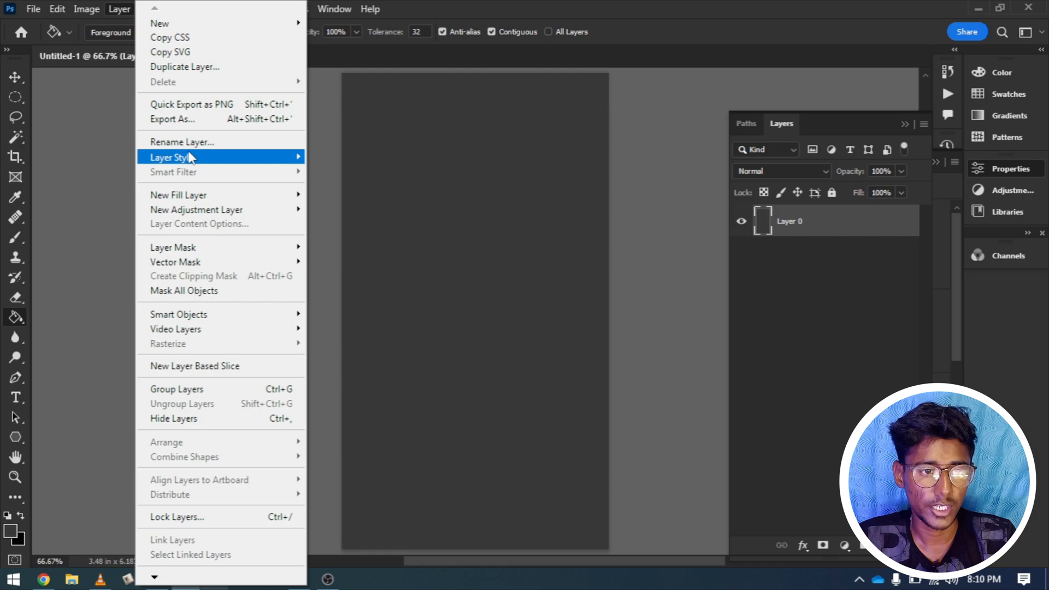
pyautogui.moveTo(190, 157)
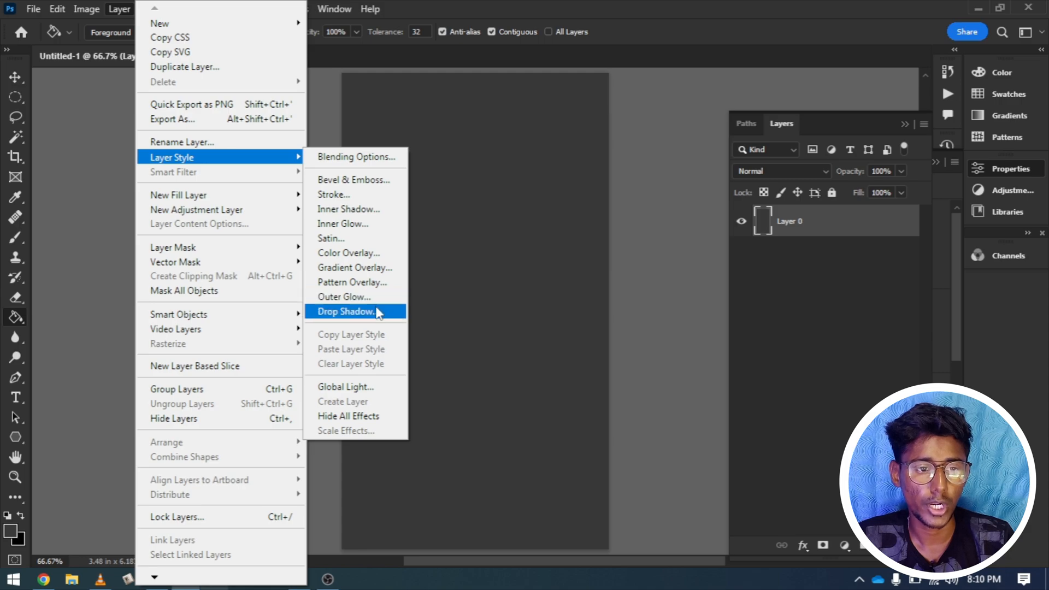
pyautogui.click(379, 269)
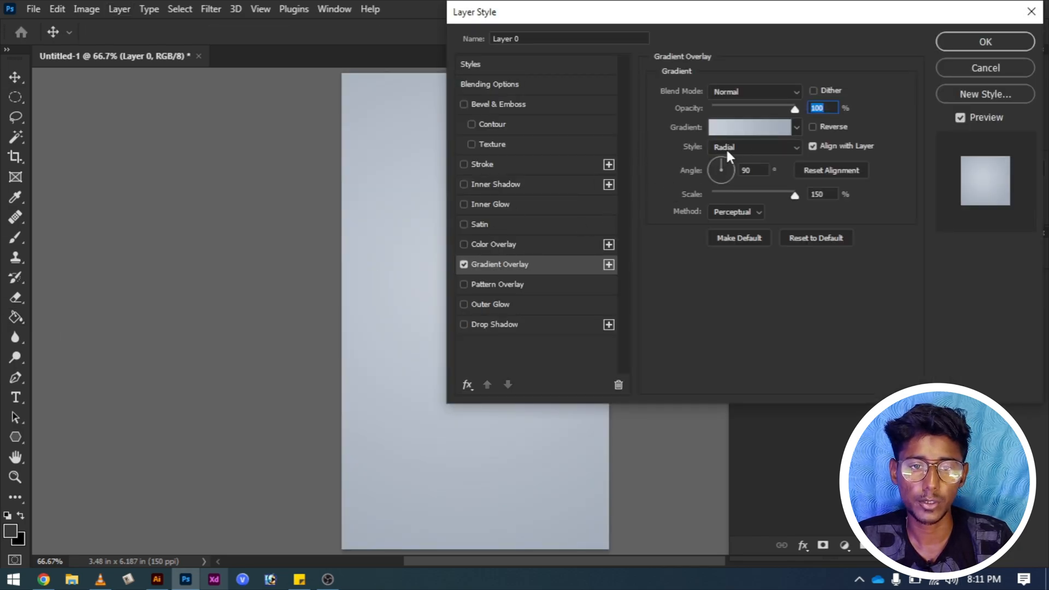
pyautogui.click(747, 130)
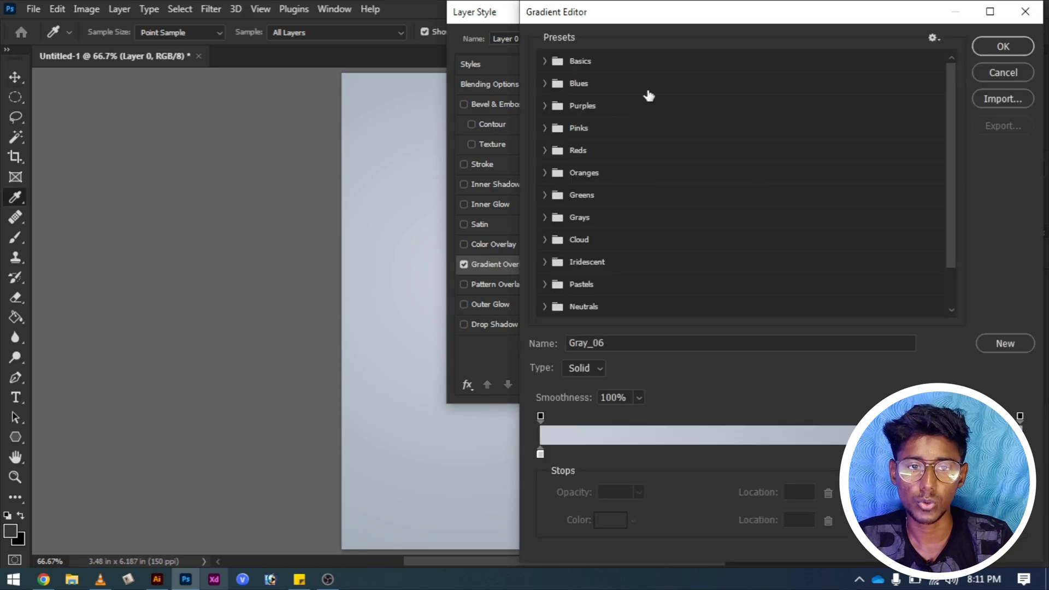
pyautogui.scroll(-2, 603, 180)
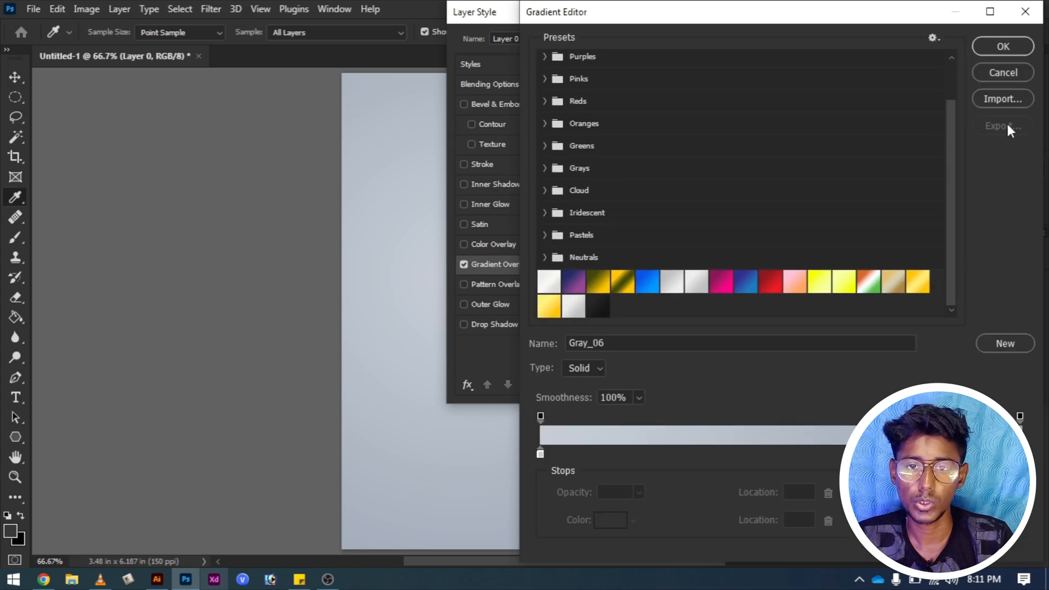
pyautogui.click(1002, 74)
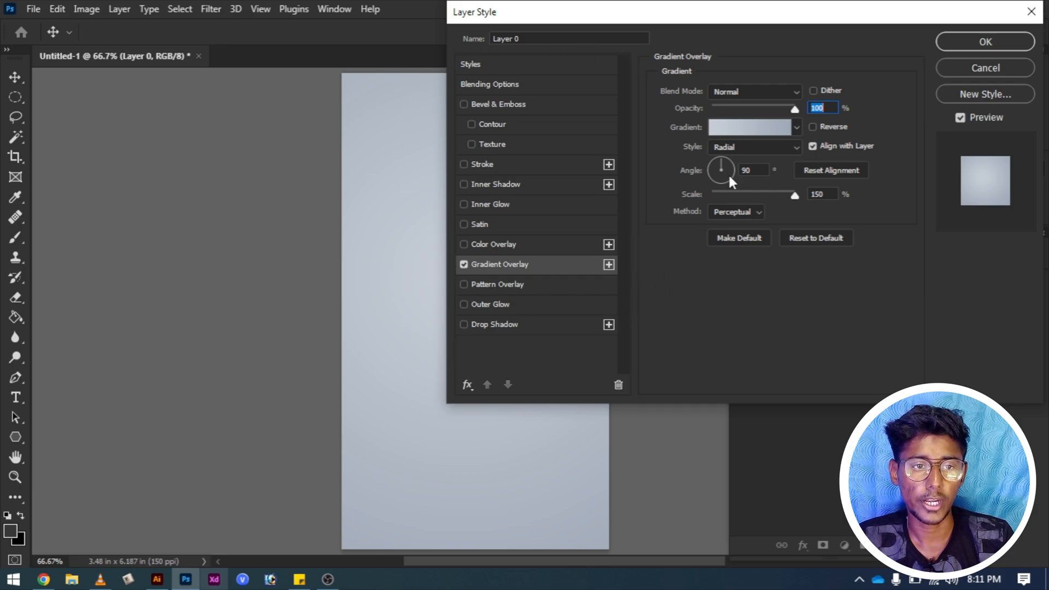
pyautogui.click(990, 73)
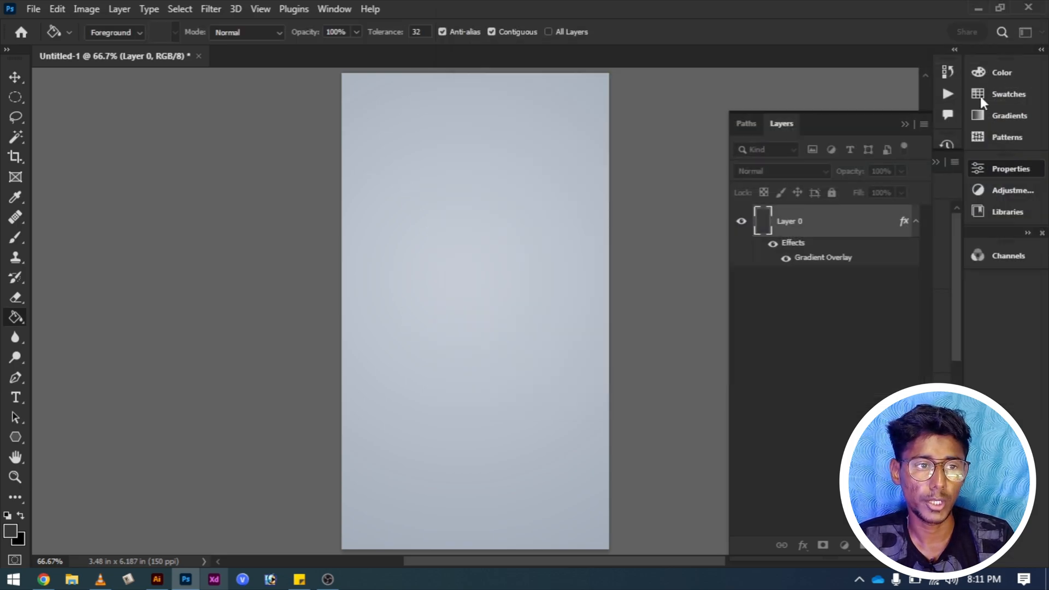
pyautogui.click(118, 9)
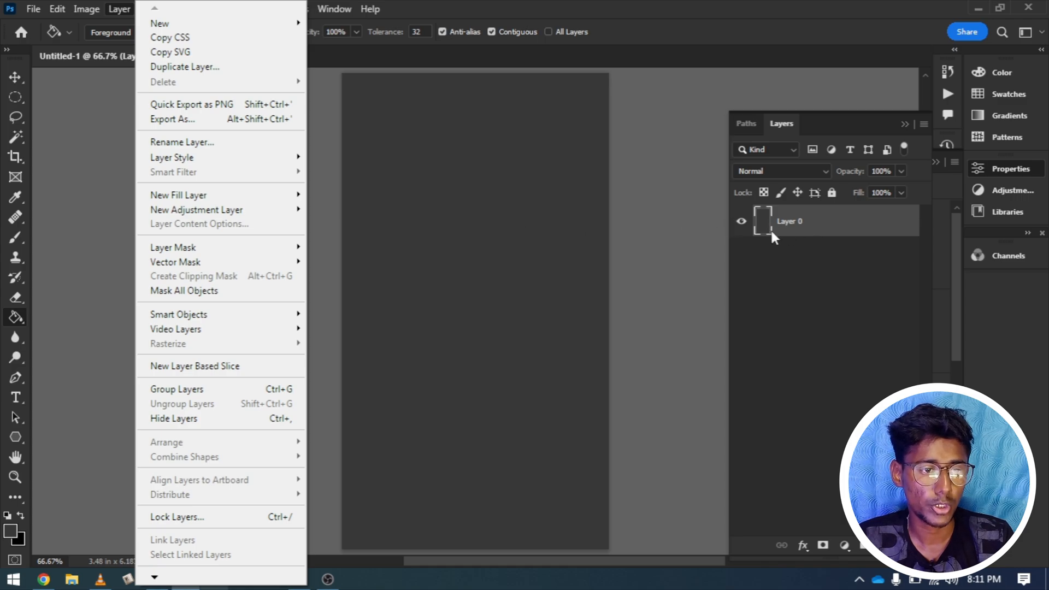
pyautogui.moveTo(223, 199)
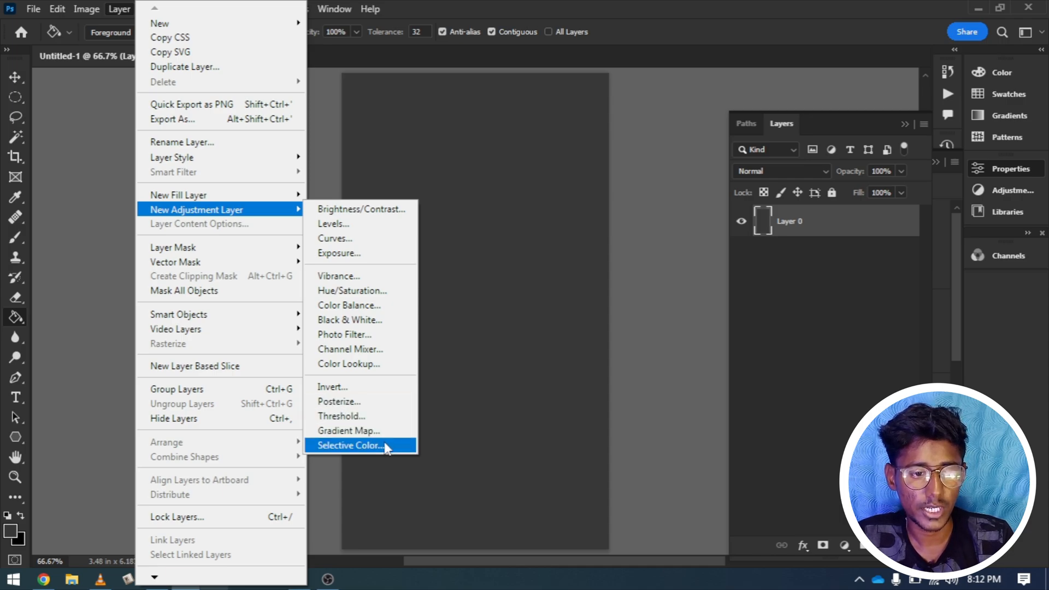
pyautogui.moveTo(224, 252)
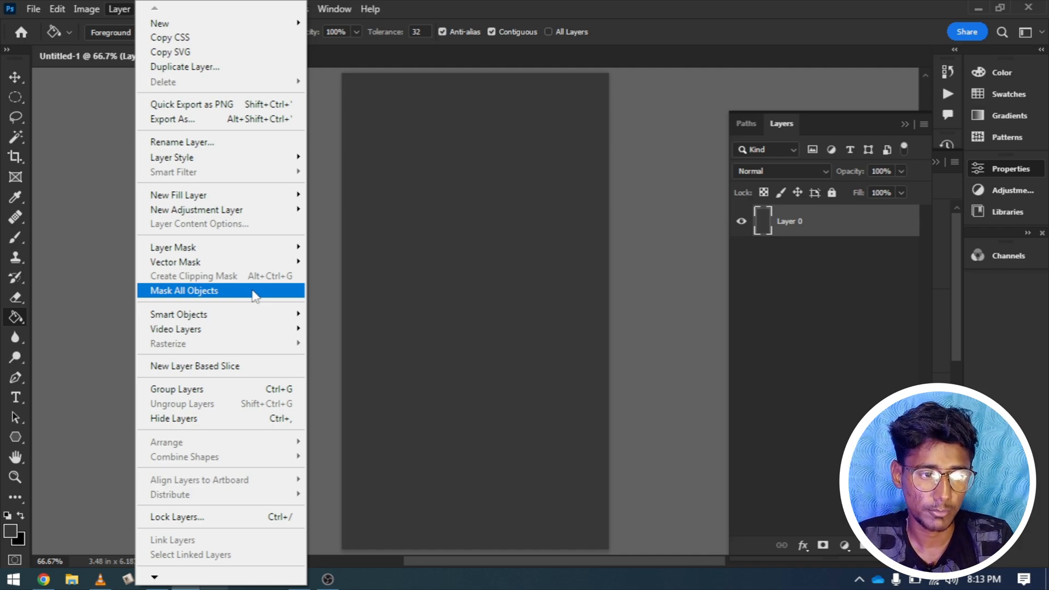
# Convert Layer 0 to a smart object and undo the conversion.
pyautogui.moveTo(248, 317)
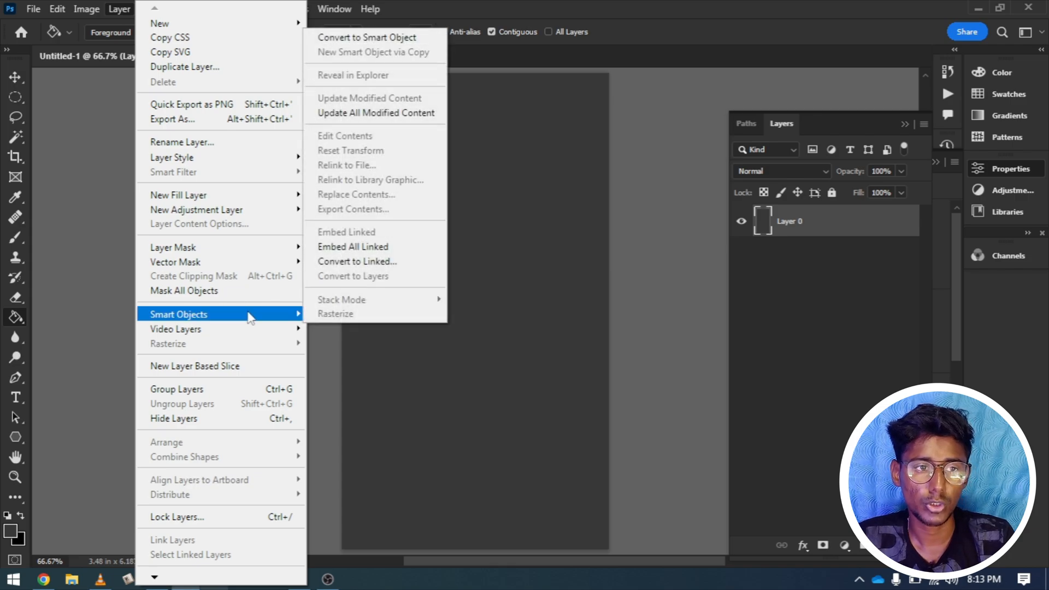
pyautogui.click(390, 40)
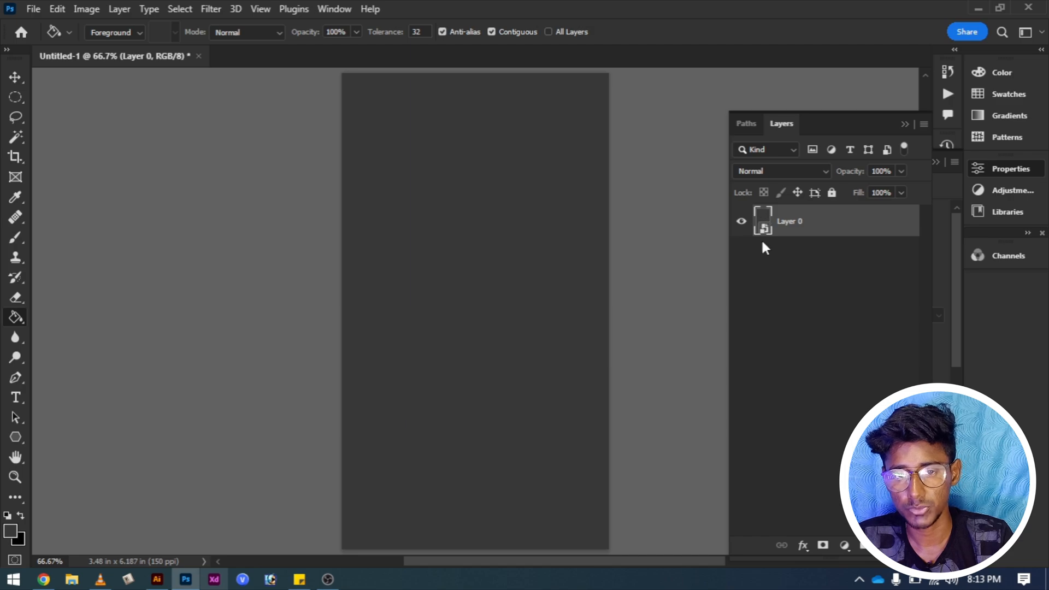
pyautogui.hotkey('ctrl', 'z')
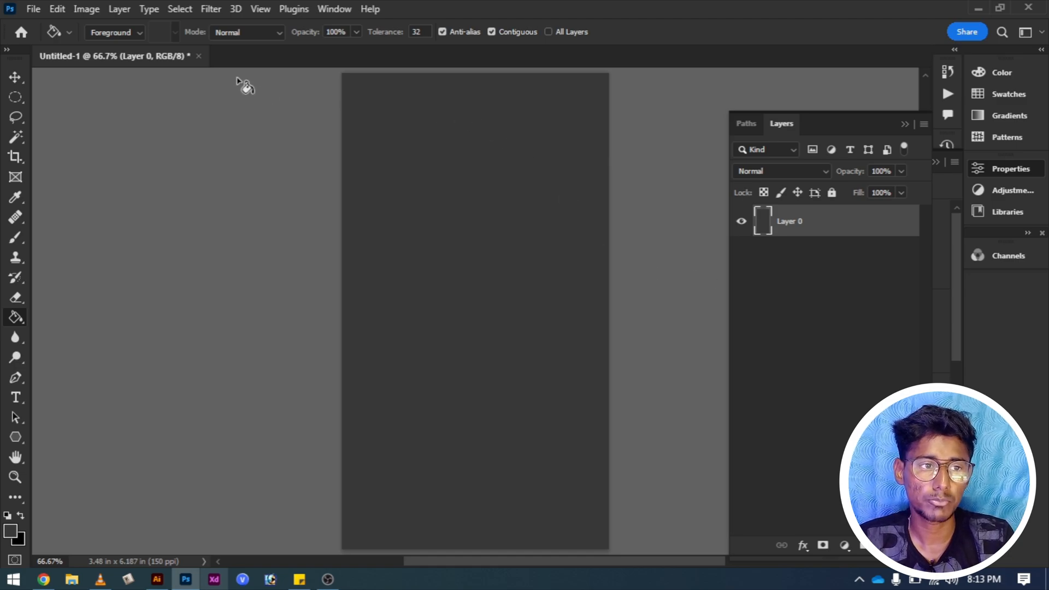
# Create a new layer-based slice from Layer 0 and undo it.
pyautogui.click(120, 10)
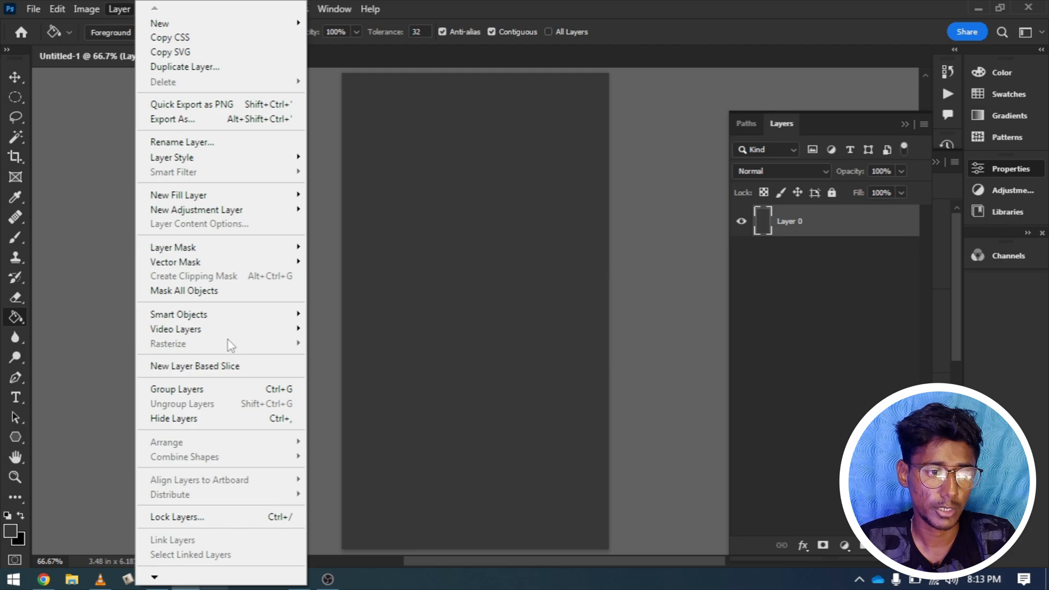
pyautogui.moveTo(276, 314)
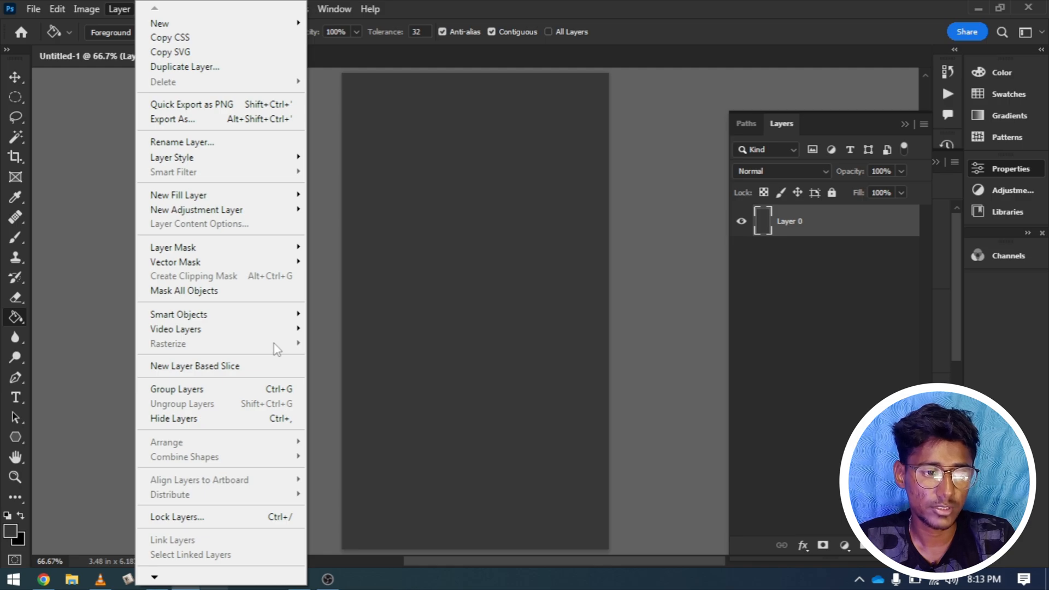
pyautogui.click(230, 369)
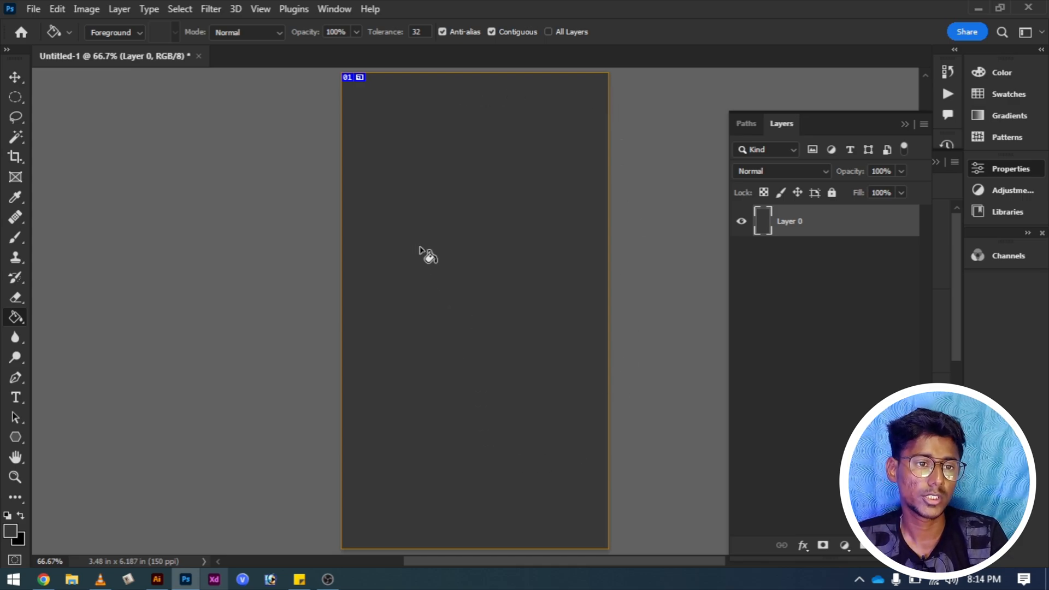
pyautogui.hotkey('ctrl', 'z')
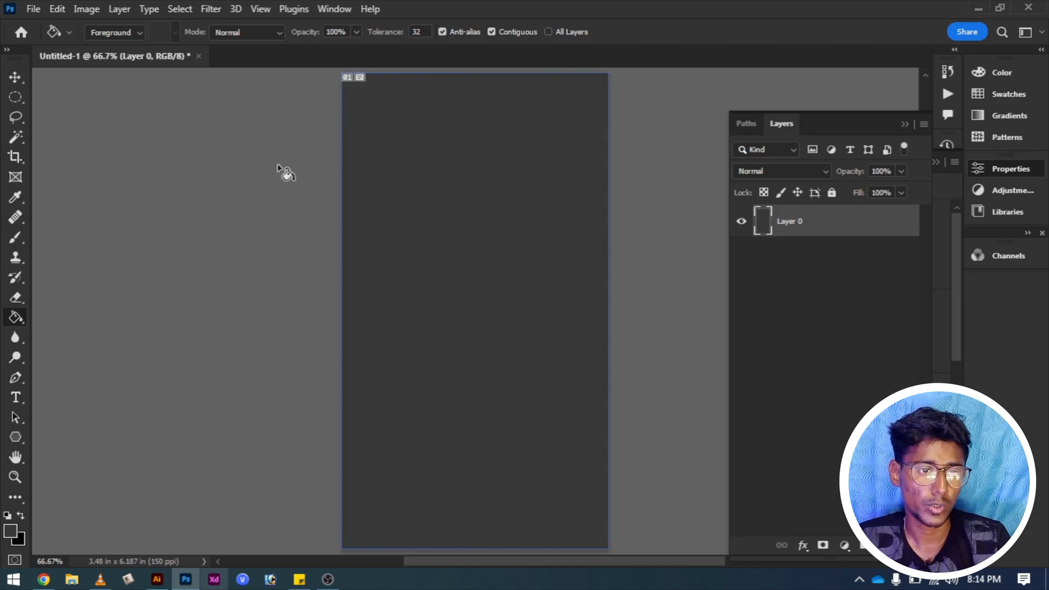
# Duplicate Layer 0 as a copy directly above it.
pyautogui.click(119, 9)
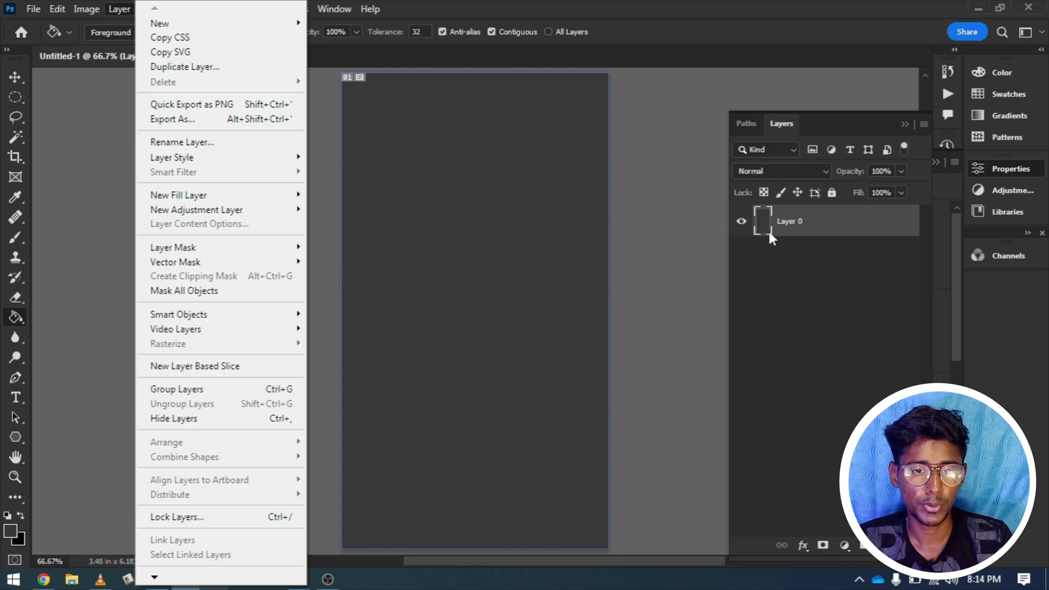
pyautogui.click(803, 215)
pyautogui.hotkey('ctrl', 'j')
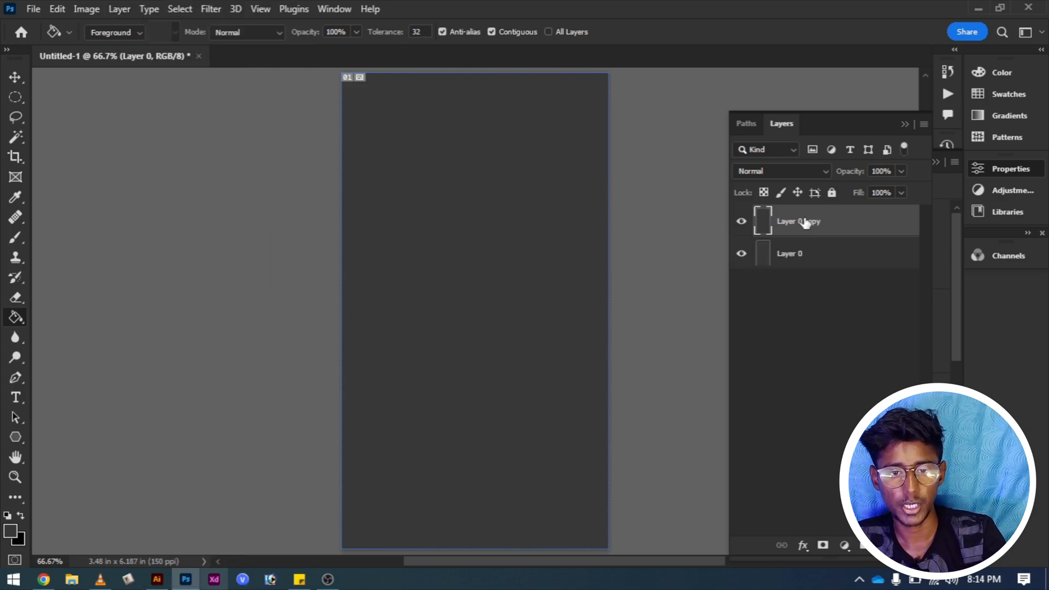
# Group Layer 0 and Layer 0 copy, open the group's name without editing it, and ungroup the layers.
pyautogui.keyDown('shift'); pyautogui.click(806, 254); pyautogui.keyUp('shift')
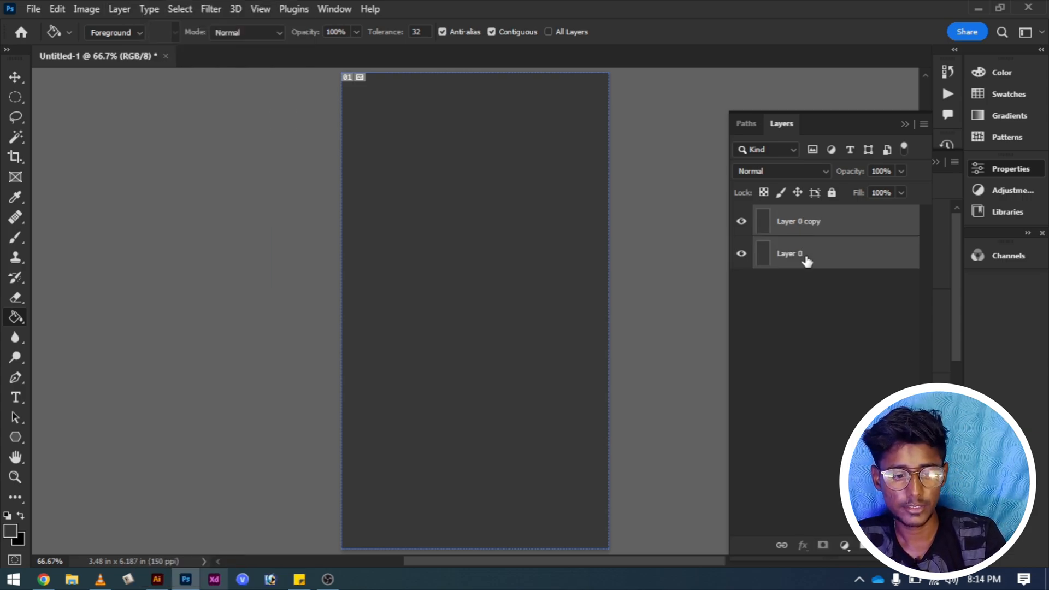
pyautogui.hotkey('ctrl', 'g')
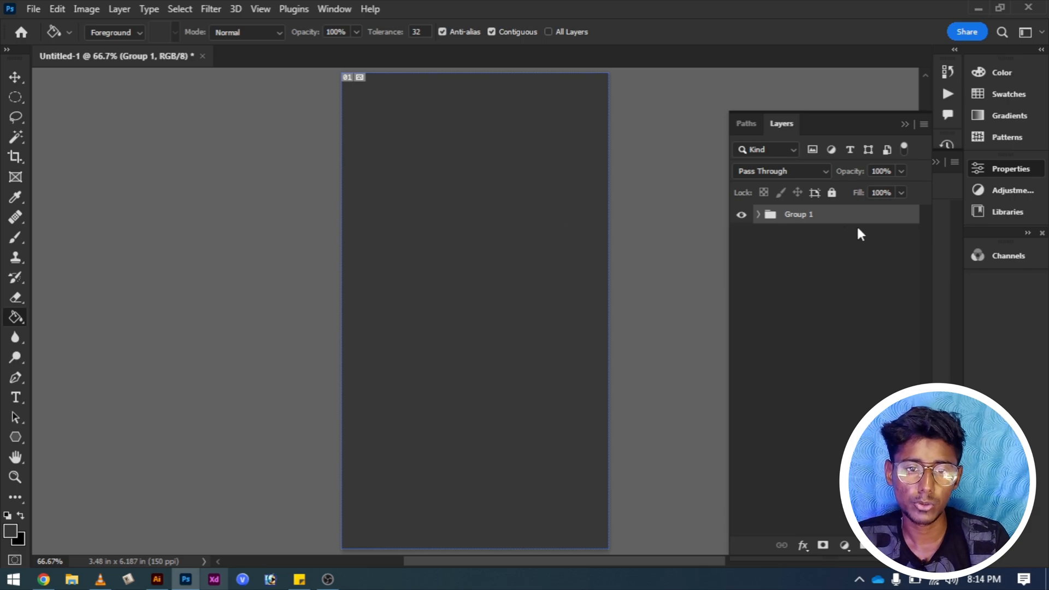
pyautogui.doubleClick(796, 215)
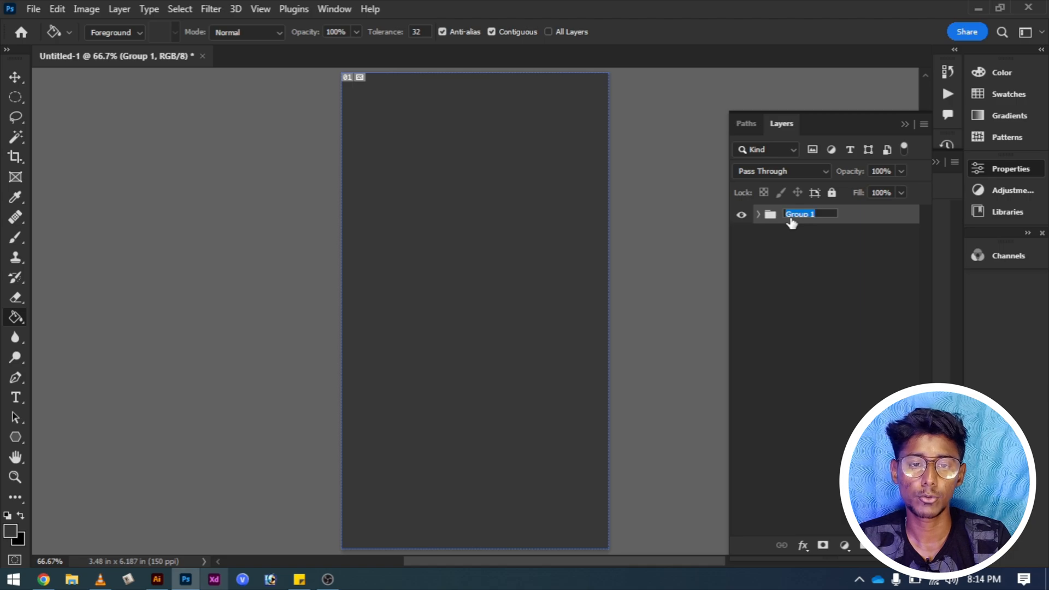
pyautogui.click(126, 11)
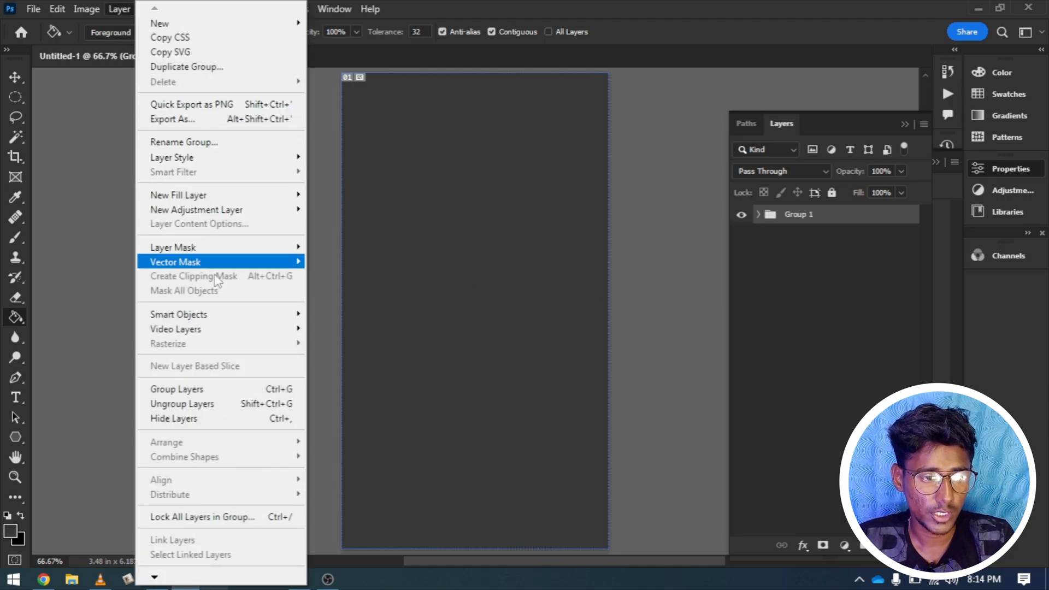
pyautogui.click(238, 404)
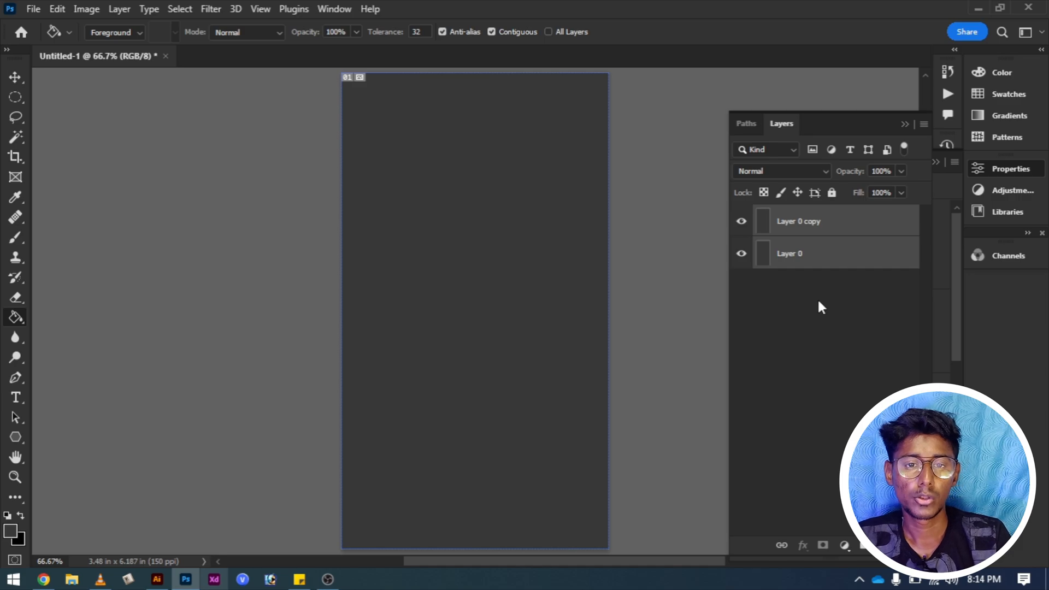
# Group the two selected layers once more and ungroup them through the group's own commands.
pyautogui.hotkey('ctrl', 'g')
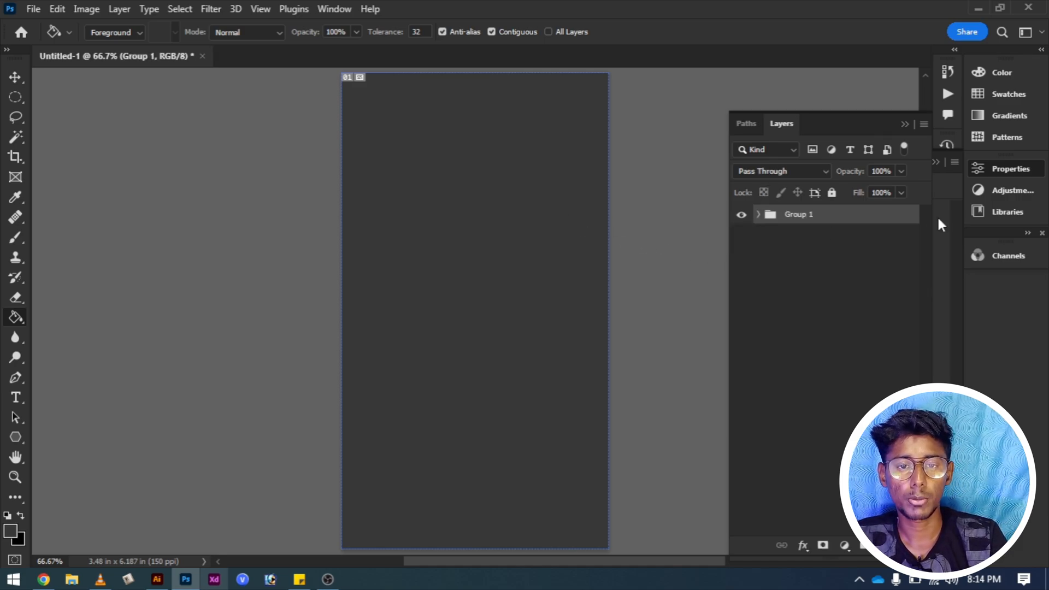
pyautogui.rightClick(792, 214)
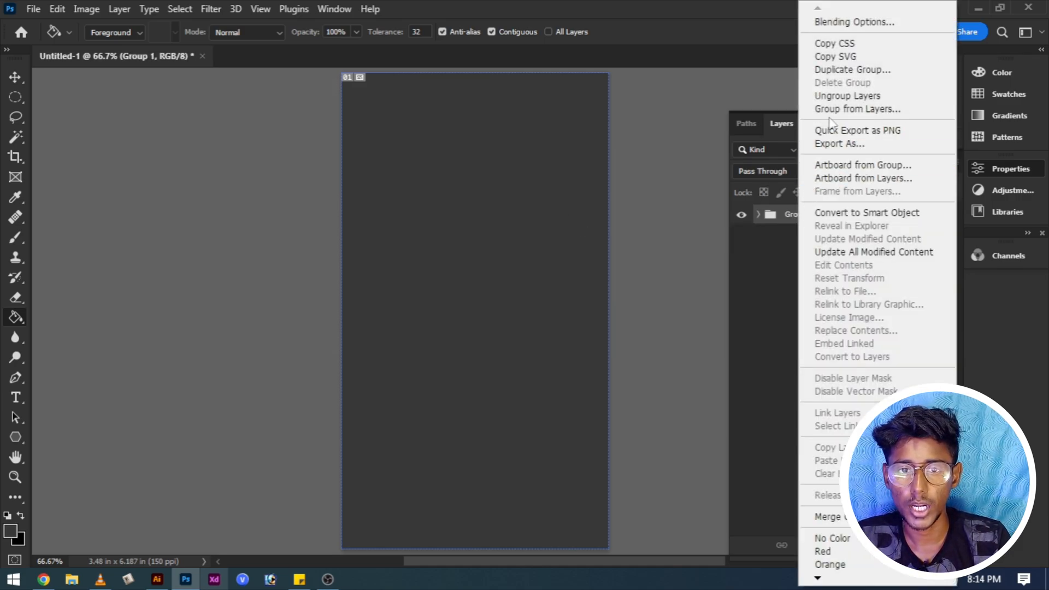
pyautogui.click(844, 96)
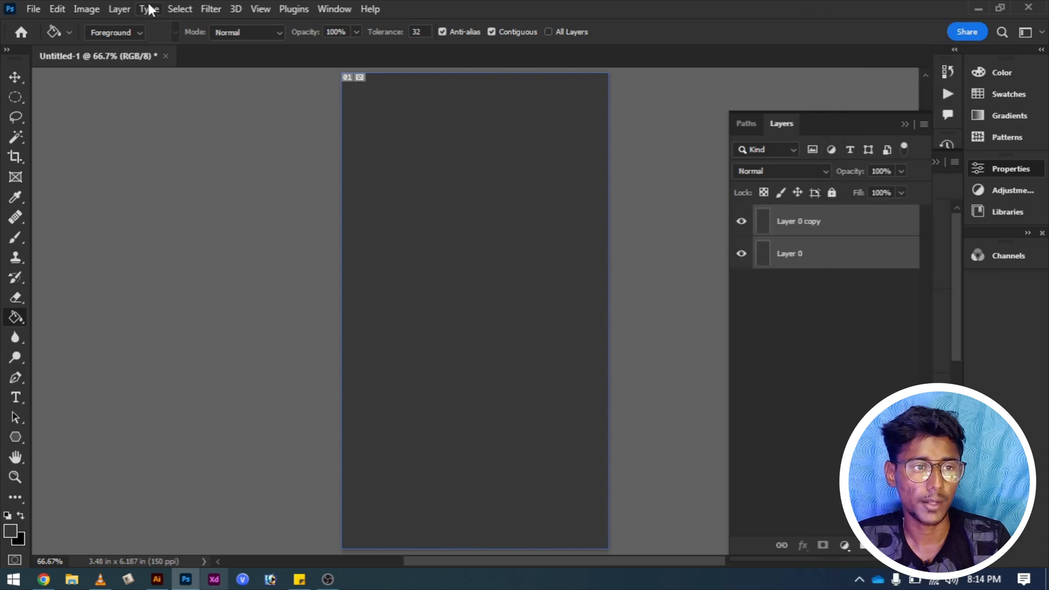
# Send the red Layer 0 to the back of the layer stack and bring it forward above Layer 0 copy again.
pyautogui.click(118, 9)
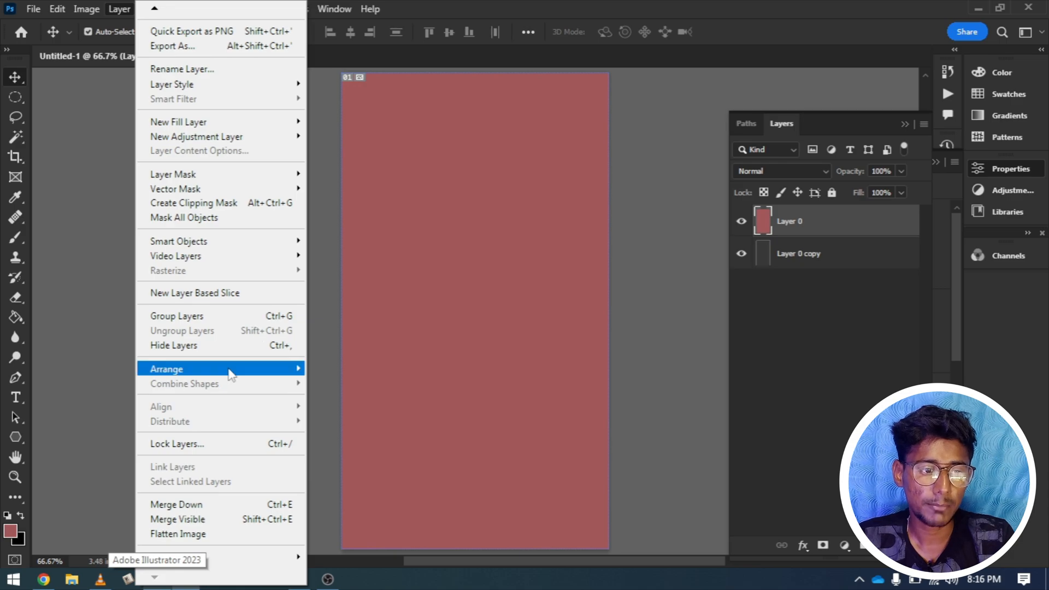
pyautogui.moveTo(229, 376)
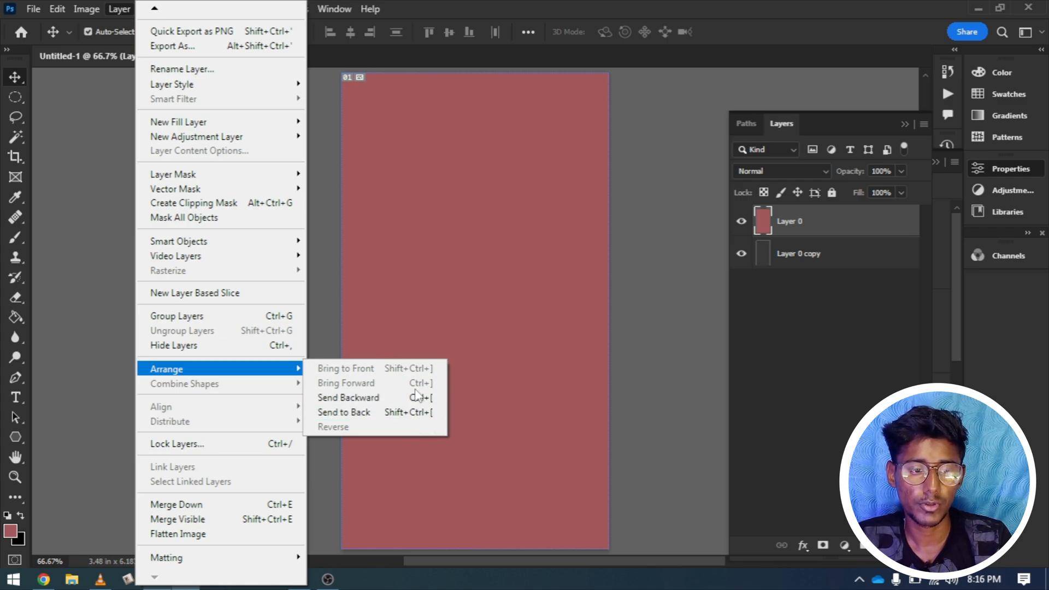
pyautogui.click(335, 417)
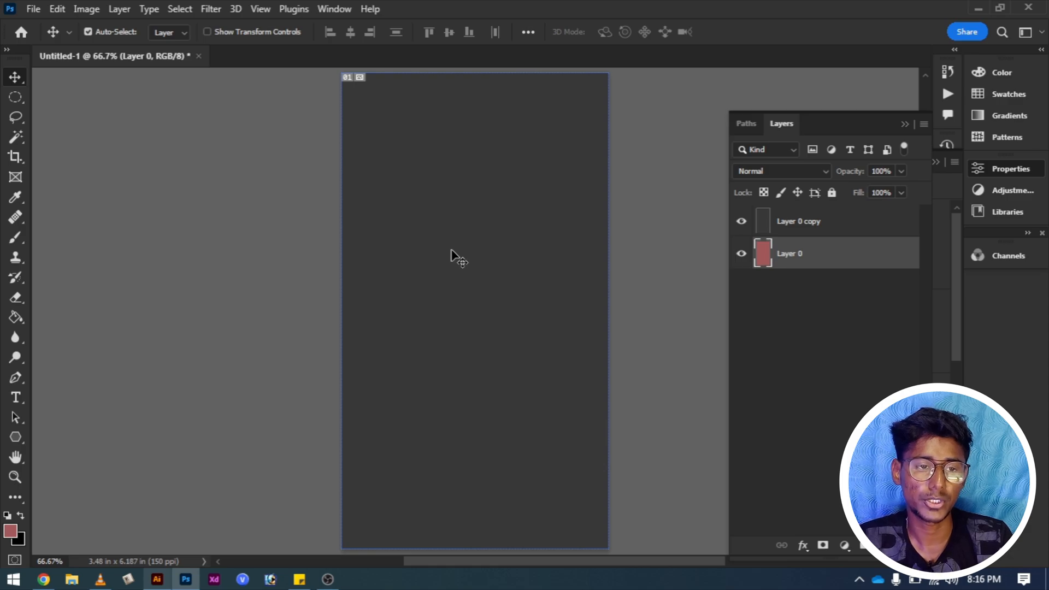
pyautogui.click(803, 219)
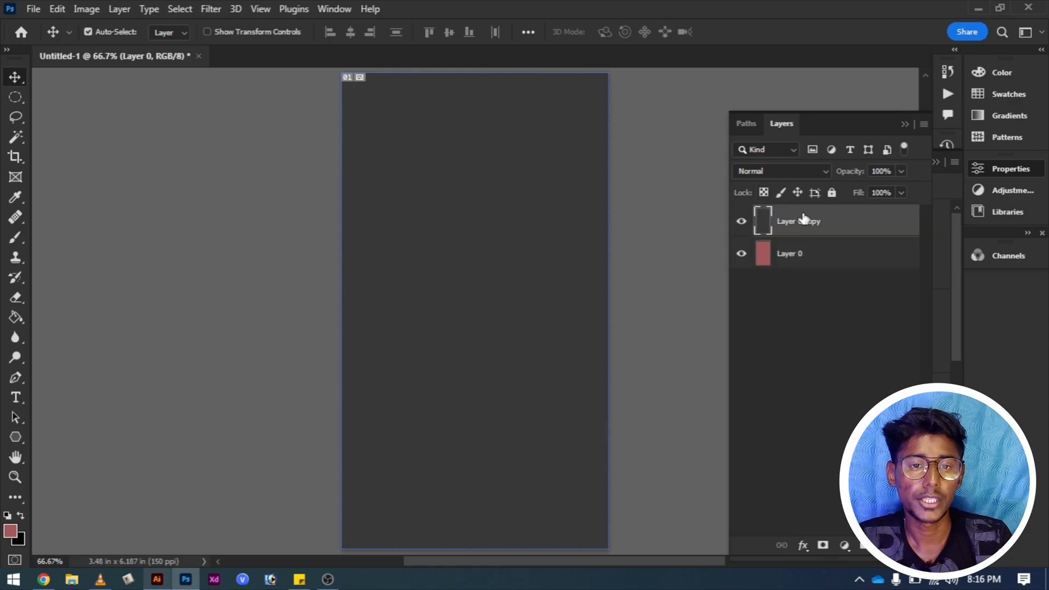
pyautogui.click(783, 251)
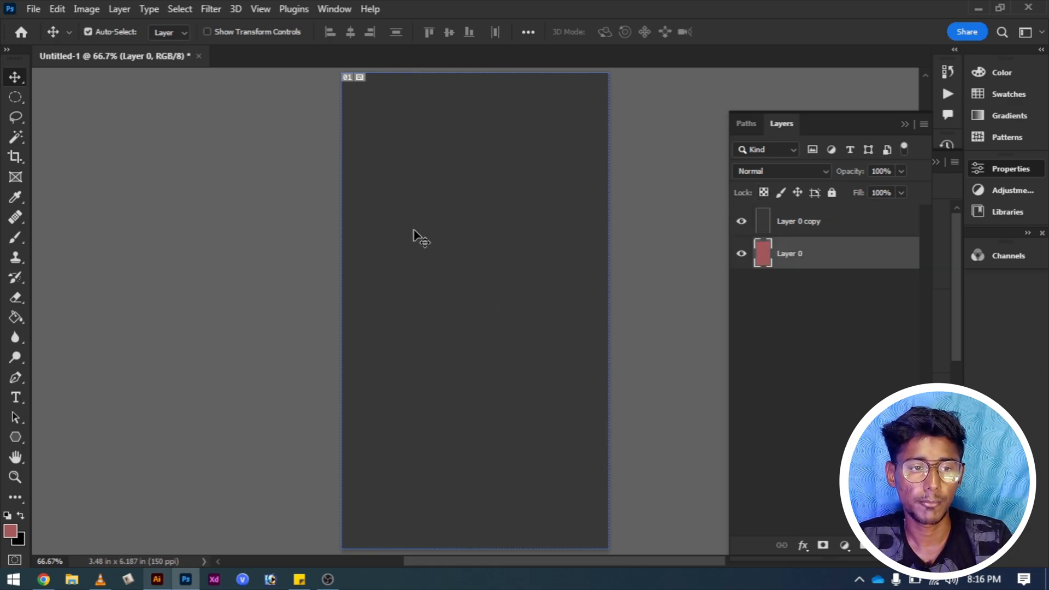
pyautogui.click(116, 9)
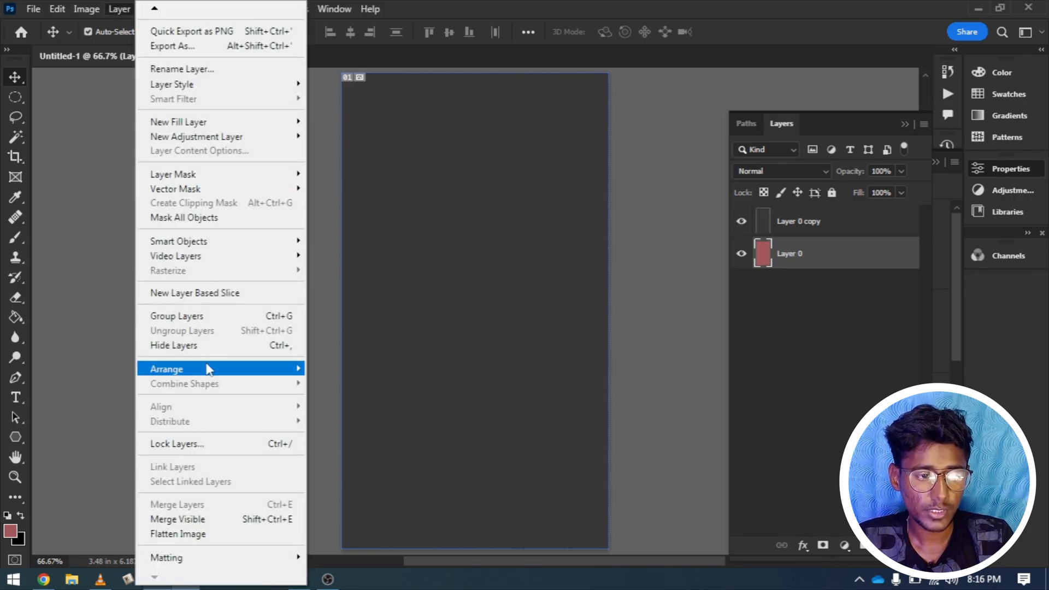
pyautogui.moveTo(207, 370)
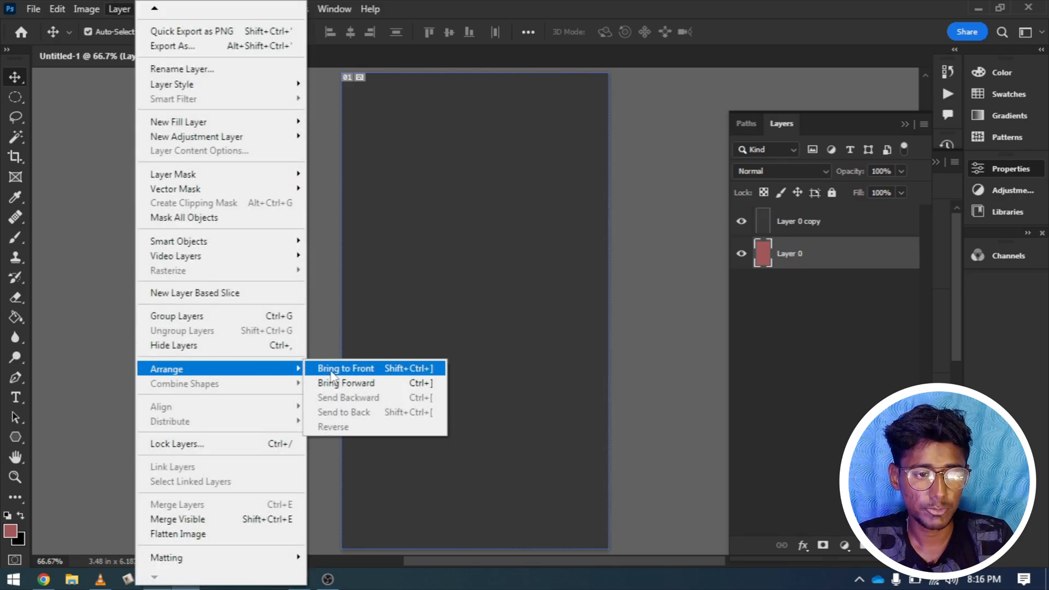
pyautogui.click(381, 386)
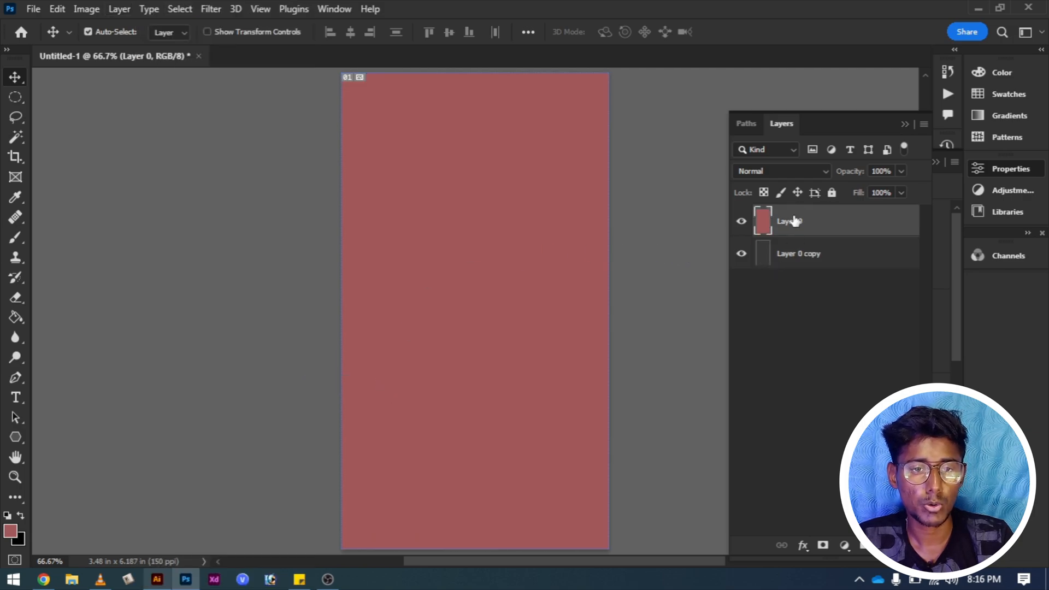
pyautogui.click(119, 10)
pyautogui.moveTo(254, 376)
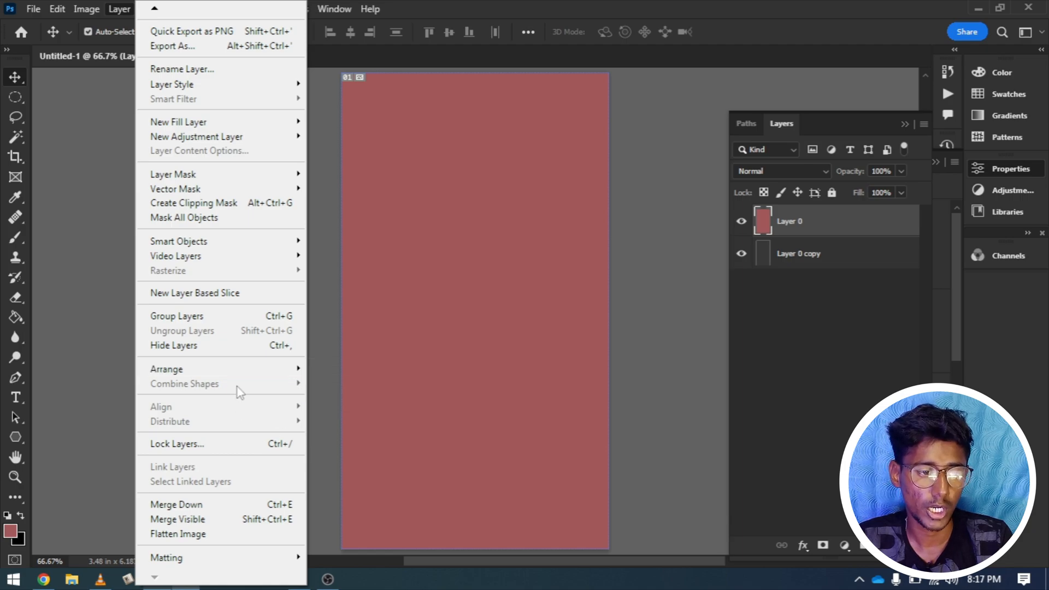
pyautogui.moveTo(207, 376)
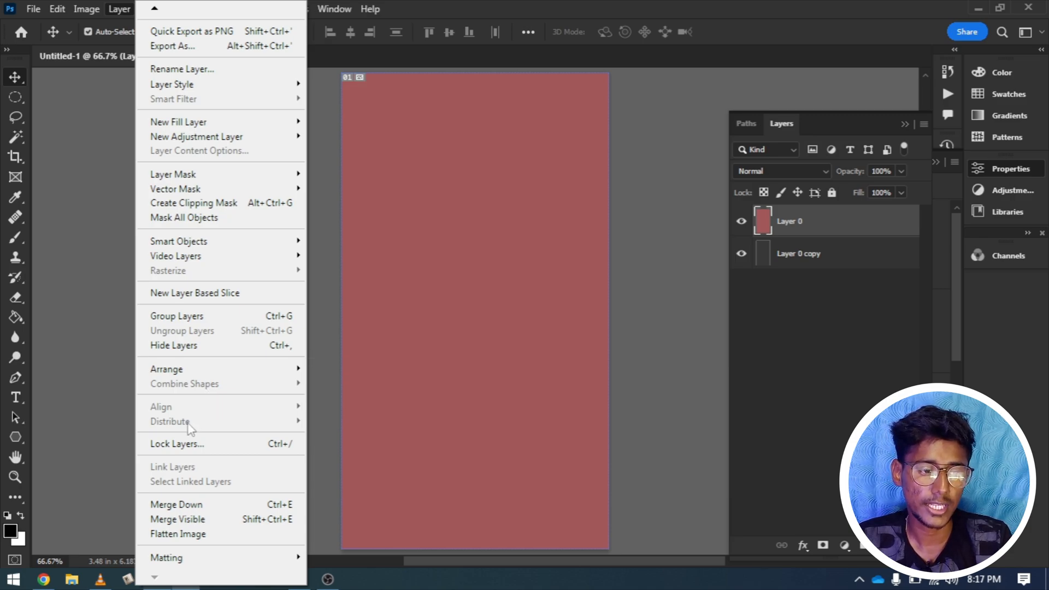
pyautogui.click(353, 26)
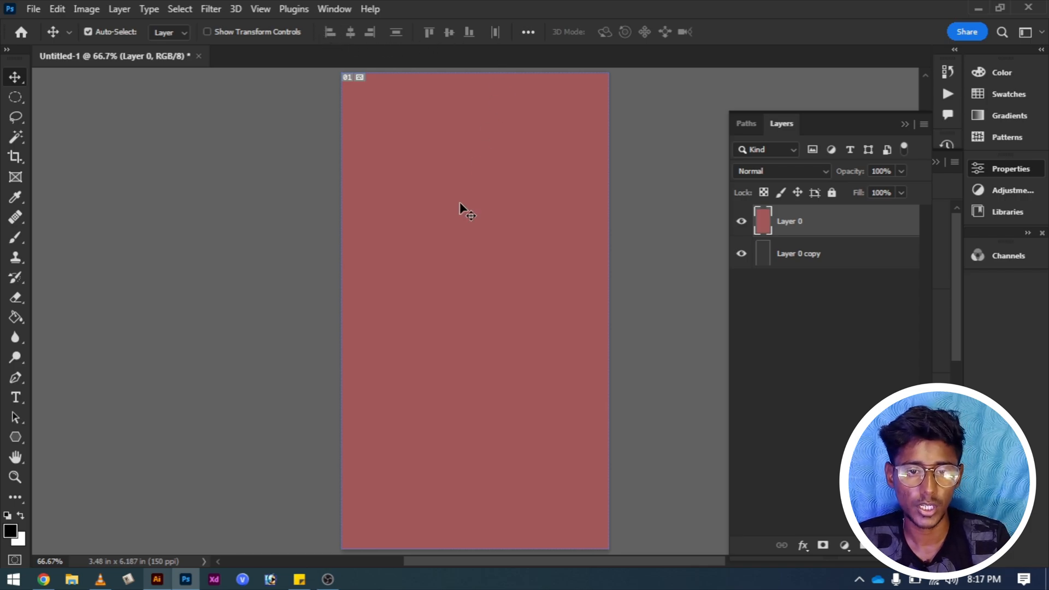
# Scale the red Layer 0 down proportionally around its centre with Free Transform, exposing the dark layer on all sides.
pyautogui.hotkey('ctrl', 't')
pyautogui.moveTo(608, 73); pyautogui.dragTo(529, 157)
pyautogui.press('Return')
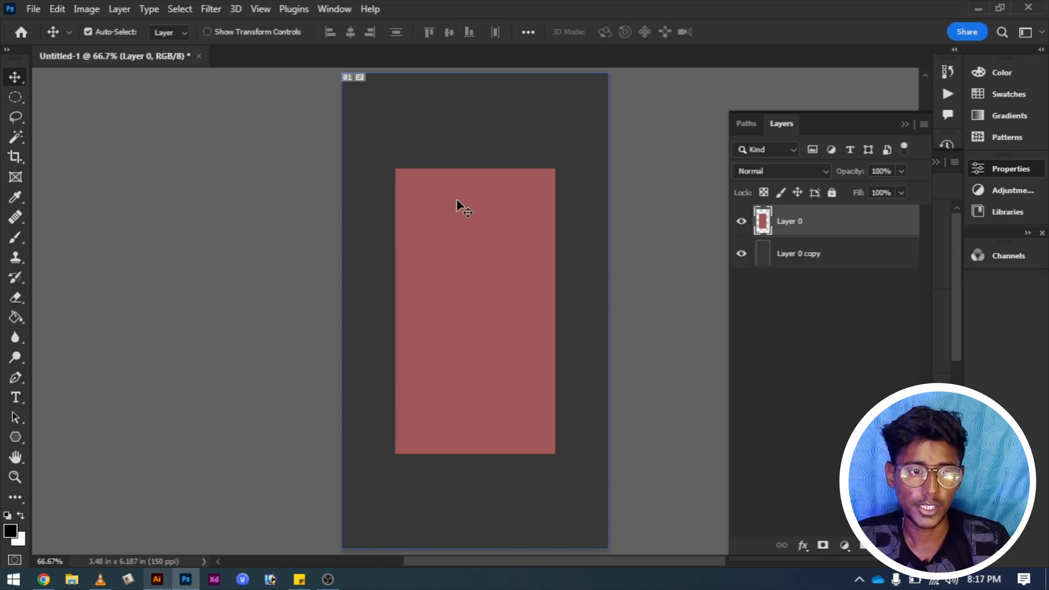
# Select the area of the whole canvas and deselect it, keeping Layer 0 as the active layer.
pyautogui.rightClick(456, 198)
pyautogui.click(470, 205)
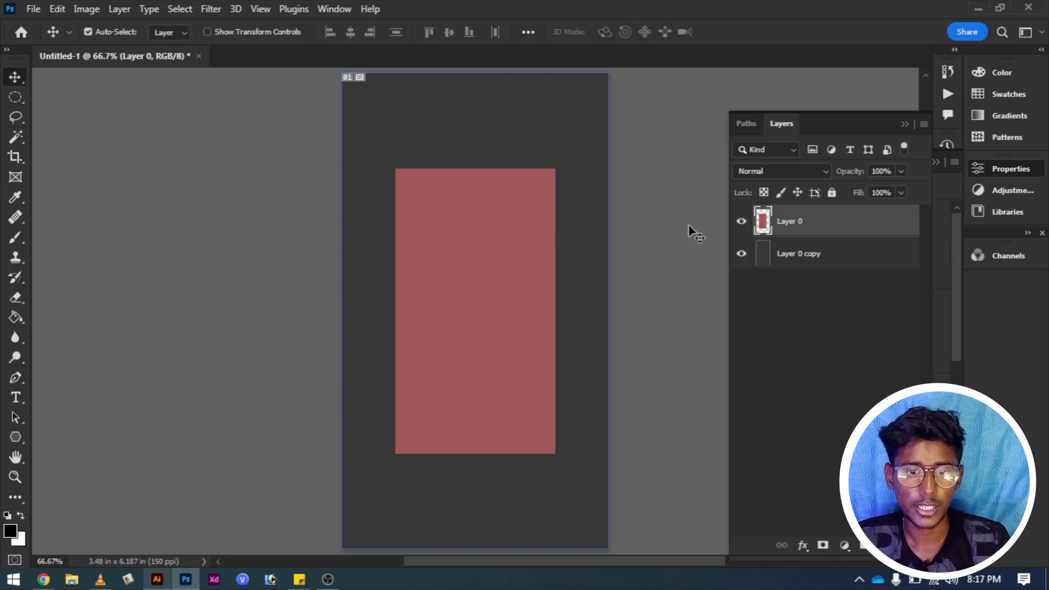
pyautogui.press('ctrl')
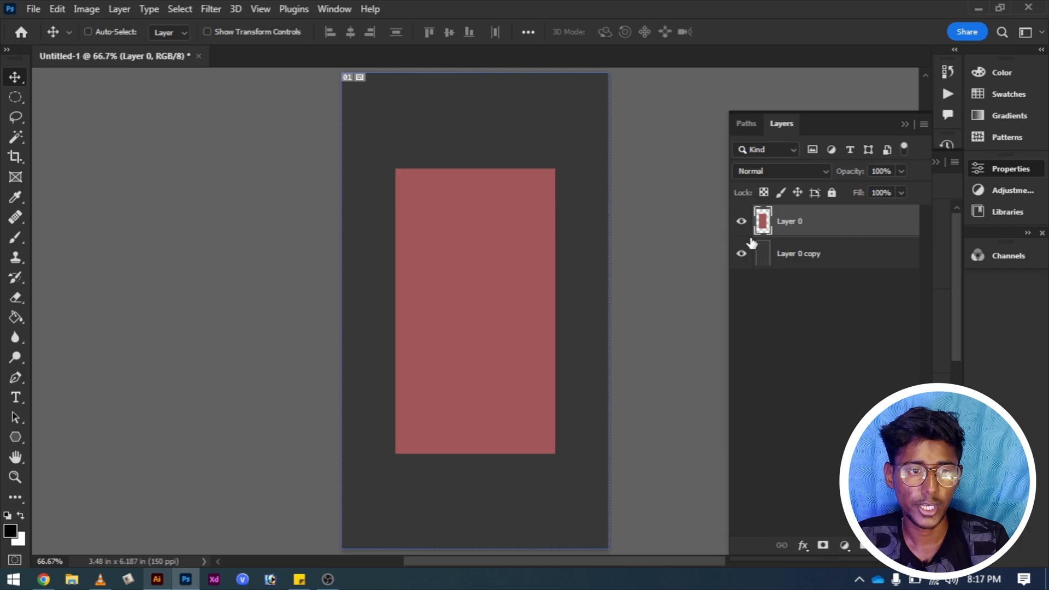
pyautogui.keyDown('ctrl'); pyautogui.click(752, 244); pyautogui.keyUp('ctrl')
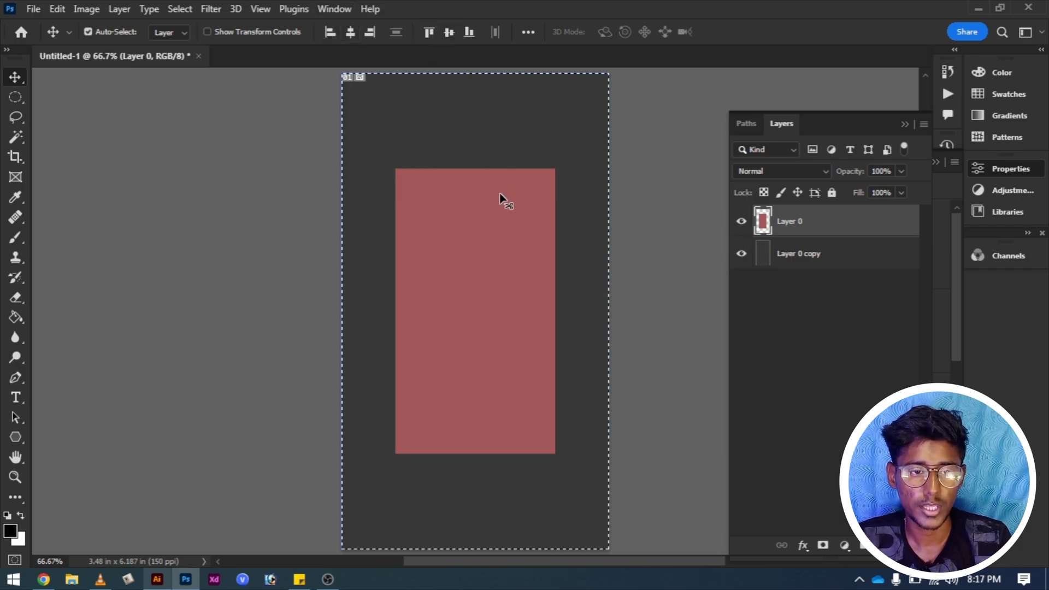
pyautogui.hotkey('ctrl', 'd')
# Move the red Layer 0 off-centre, then align it to the right edge of a selection covering the whole canvas.
pyautogui.moveTo(457, 281); pyautogui.dragTo(414, 224)
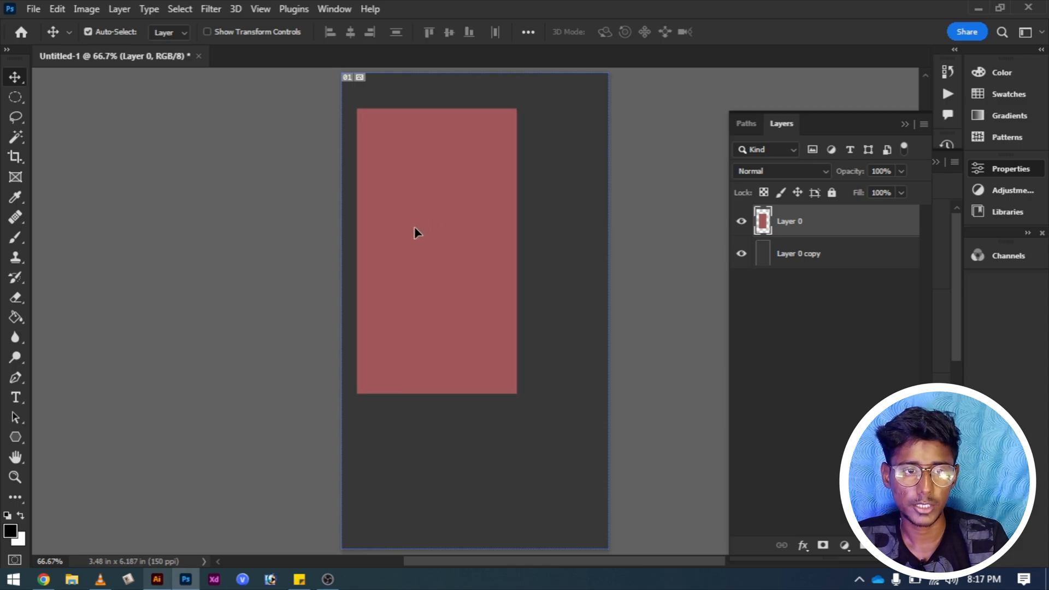
pyautogui.hotkey('ctrl', 'a')
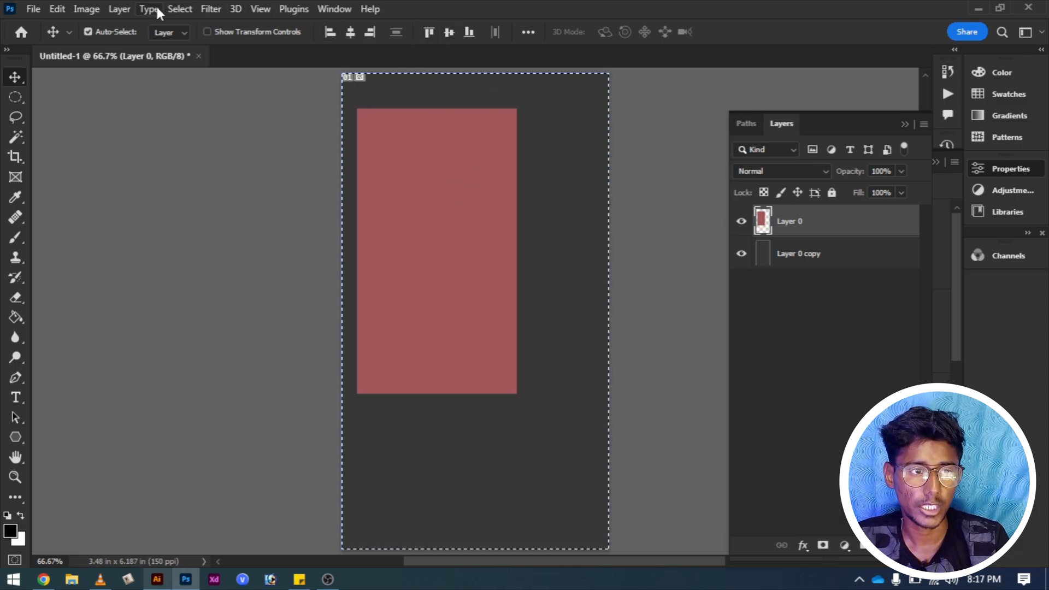
pyautogui.click(118, 9)
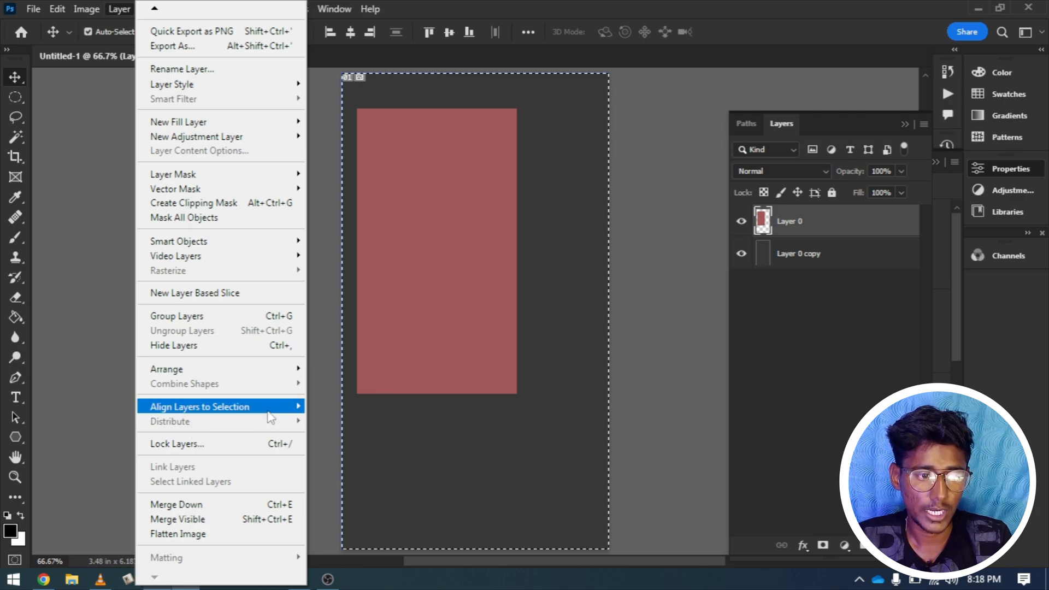
pyautogui.moveTo(271, 410)
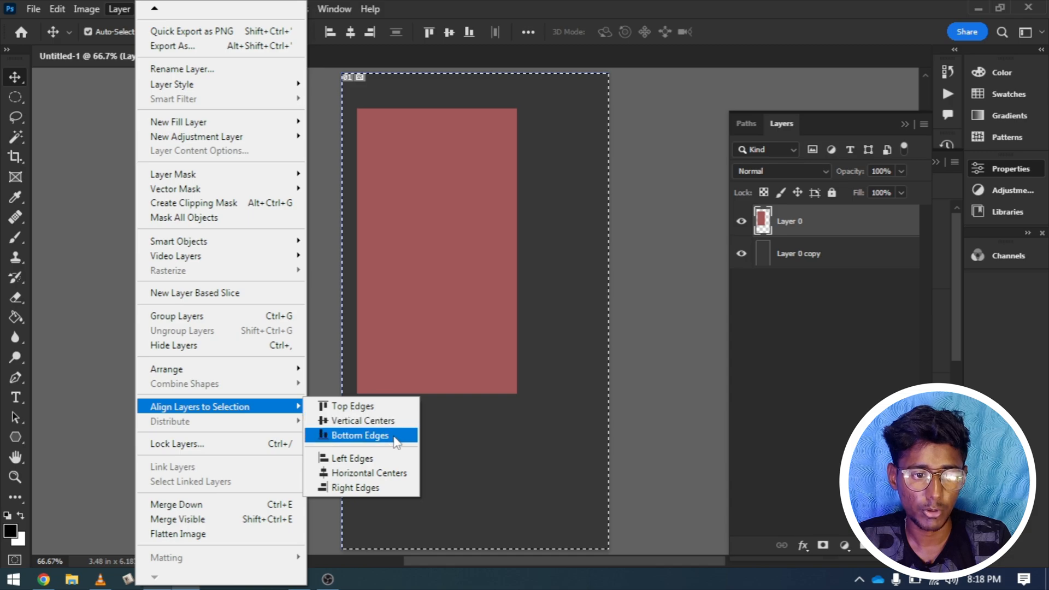
pyautogui.click(384, 483)
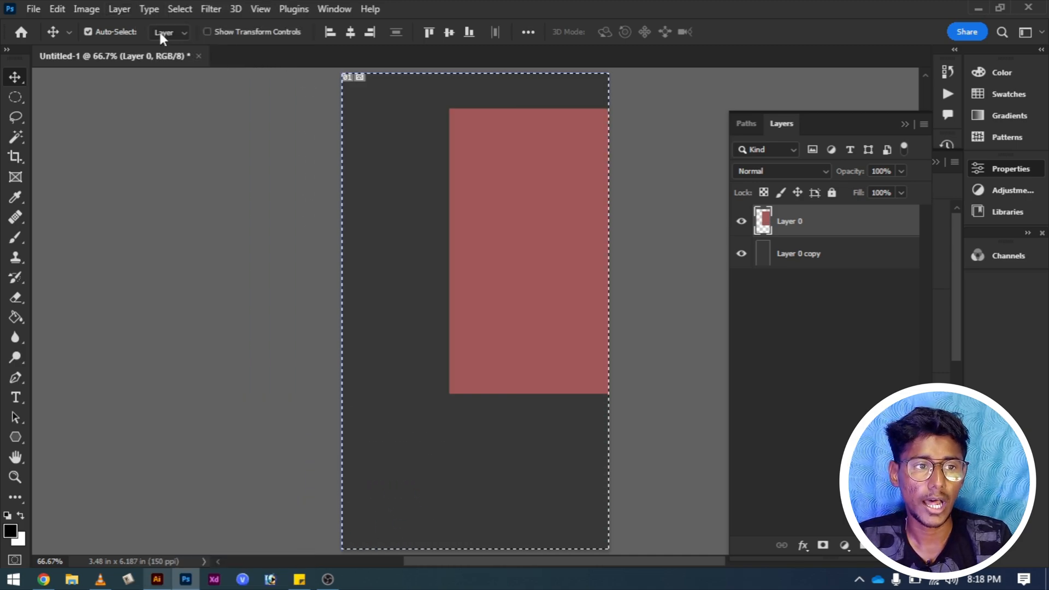
# Centre the red Layer 0 horizontally and vertically within the whole-canvas selection.
pyautogui.click(351, 32)
pyautogui.click(447, 32)
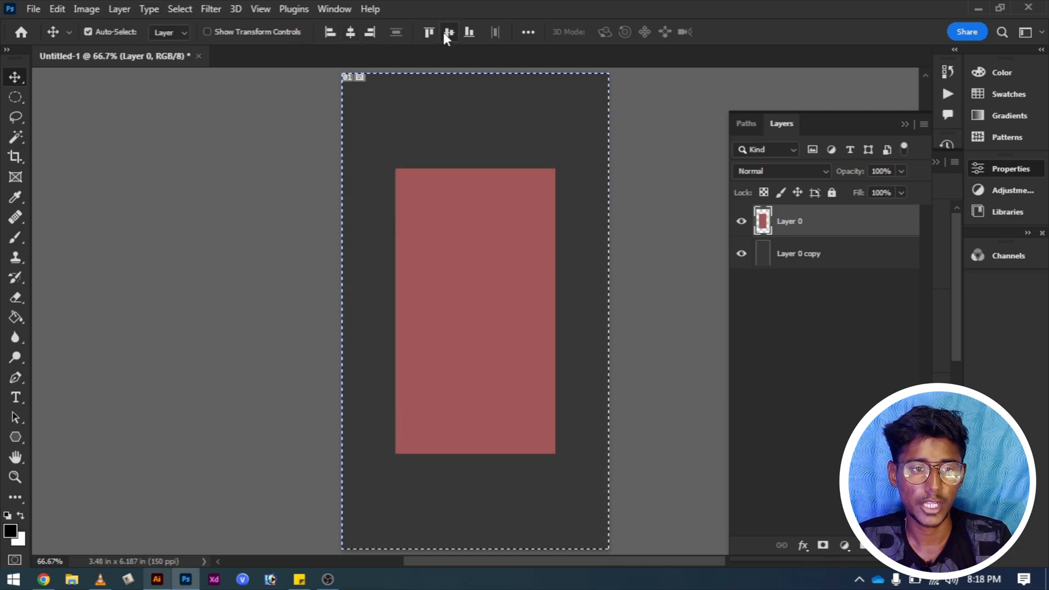
# Lock Layer 0 completely with the Lock Layers command, using the All option.
pyautogui.click(119, 8)
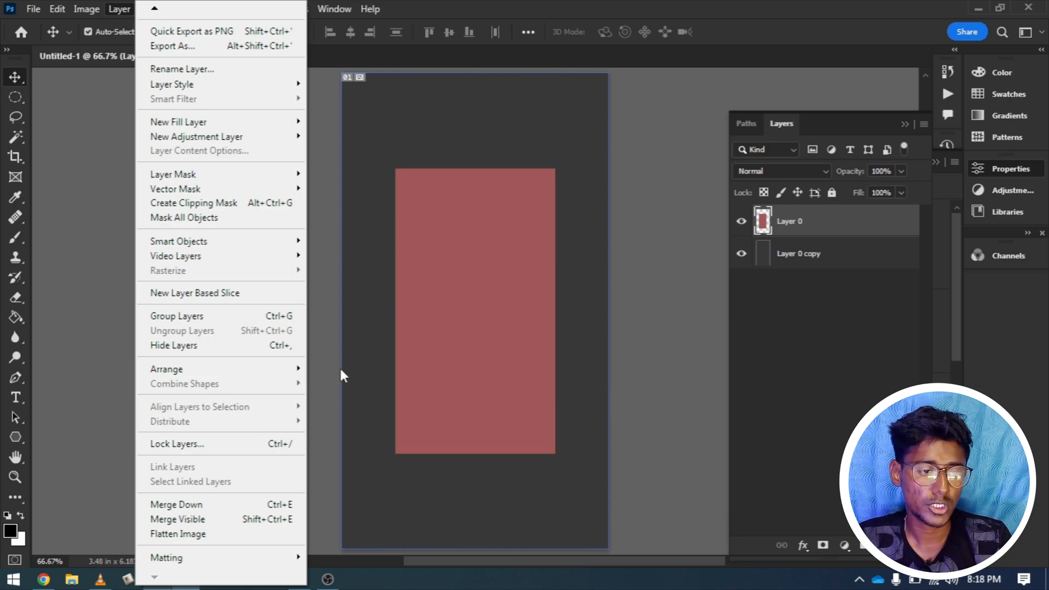
pyautogui.click(189, 446)
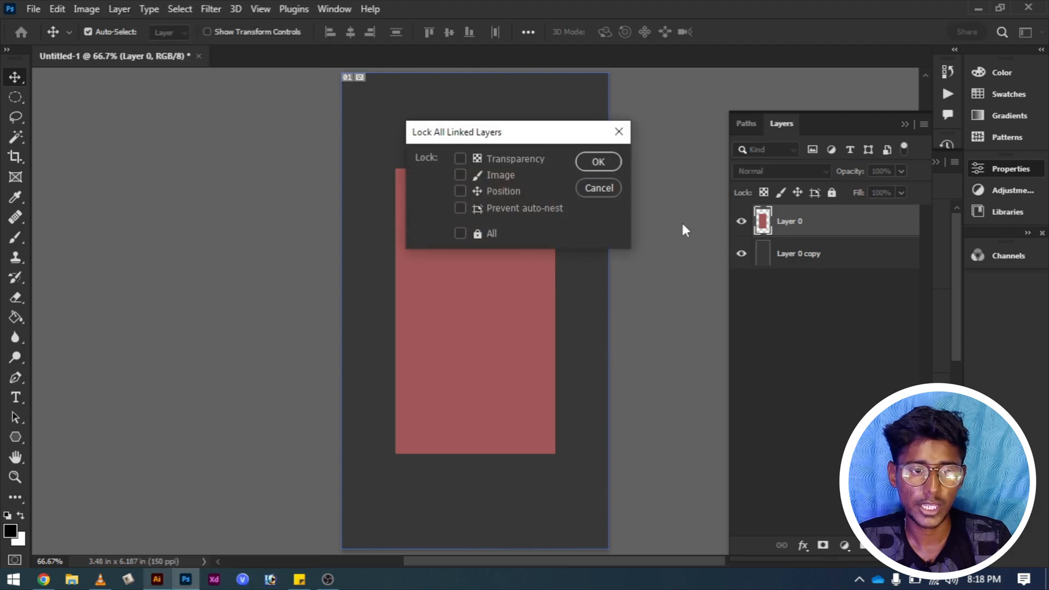
pyautogui.click(460, 175)
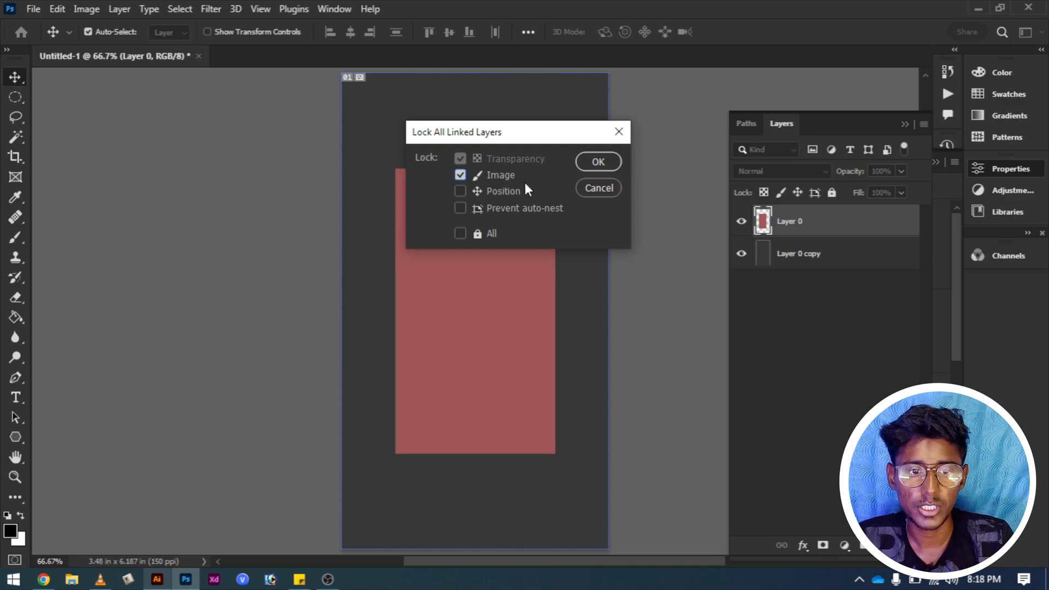
pyautogui.click(456, 171)
pyautogui.click(462, 234)
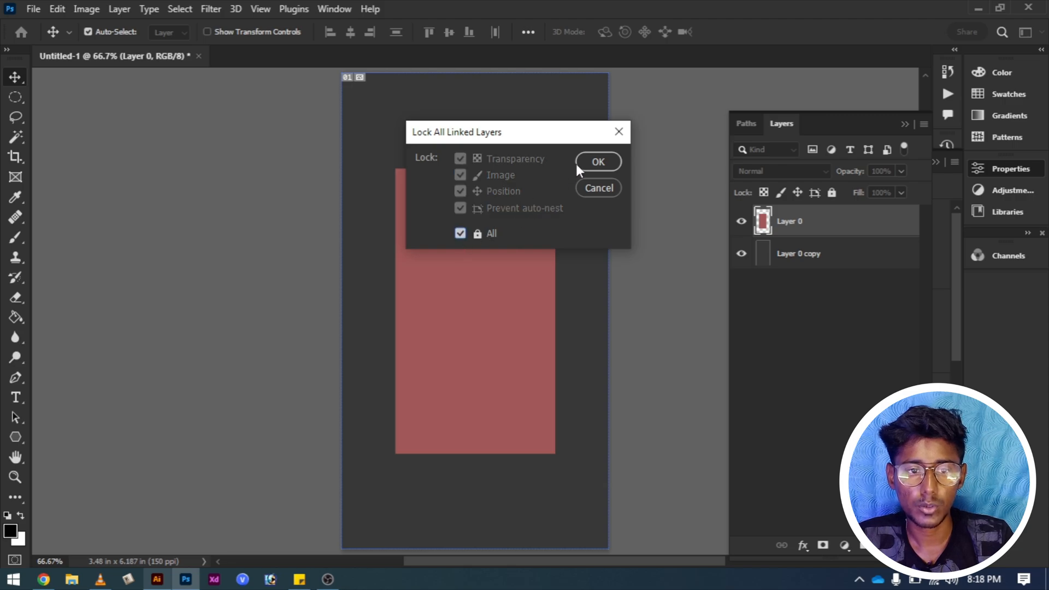
pyautogui.click(600, 166)
# Try to edit the locked Layer 0, then remove its full lock.
pyautogui.doubleClick(853, 221)
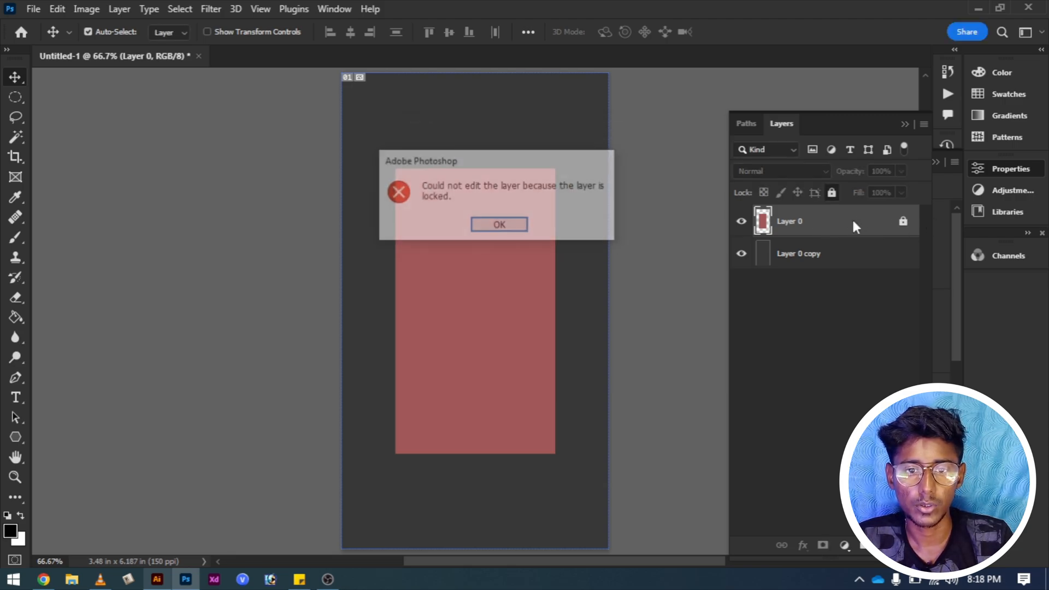
pyautogui.click(480, 232)
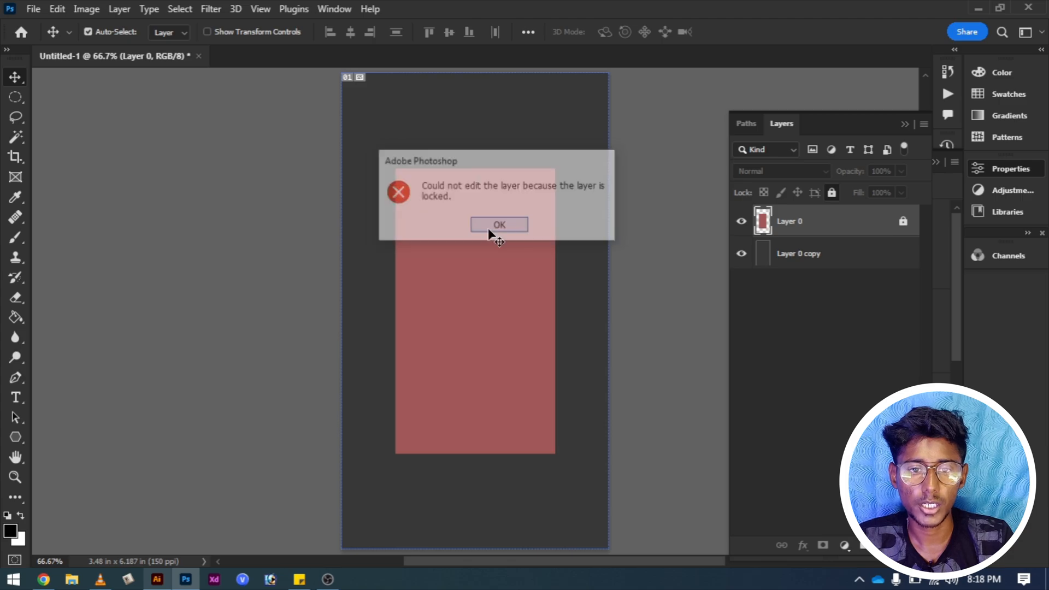
pyautogui.click(832, 192)
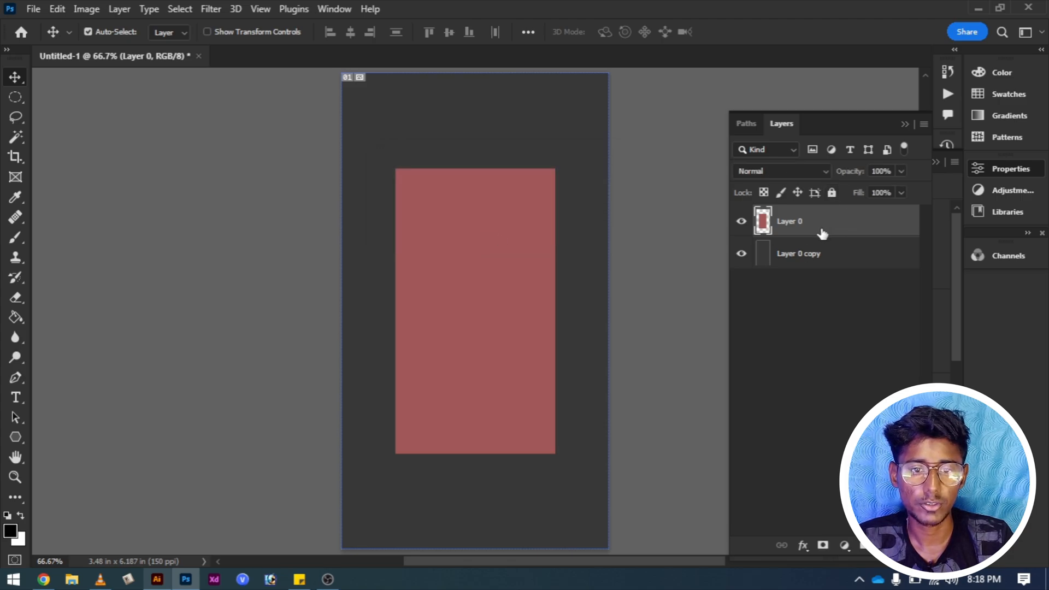
# Merge Layer 0 down into Layer 0 copy and undo the merge.
pyautogui.click(115, 9)
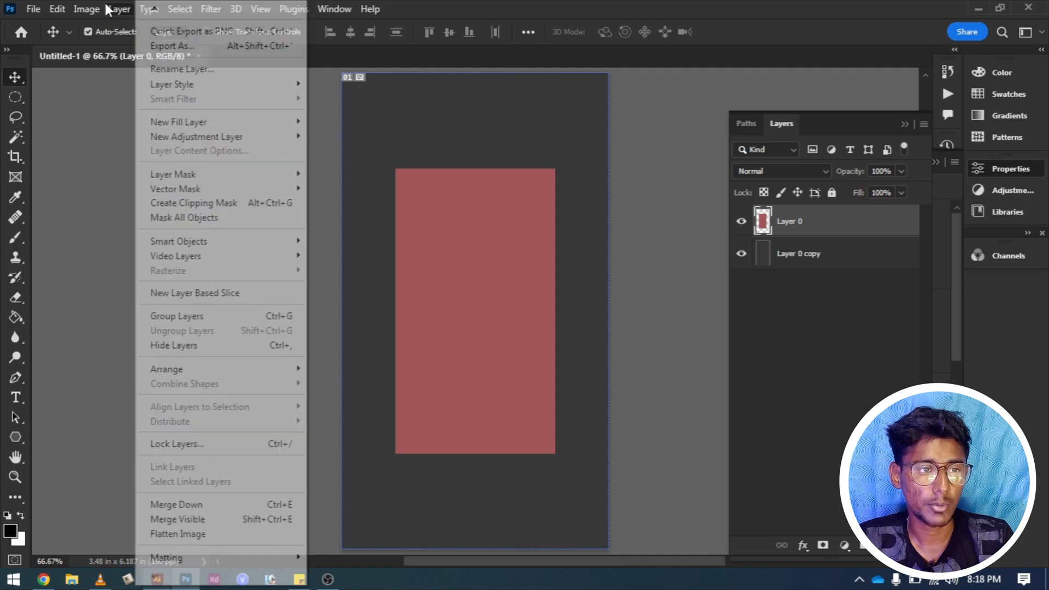
pyautogui.click(220, 510)
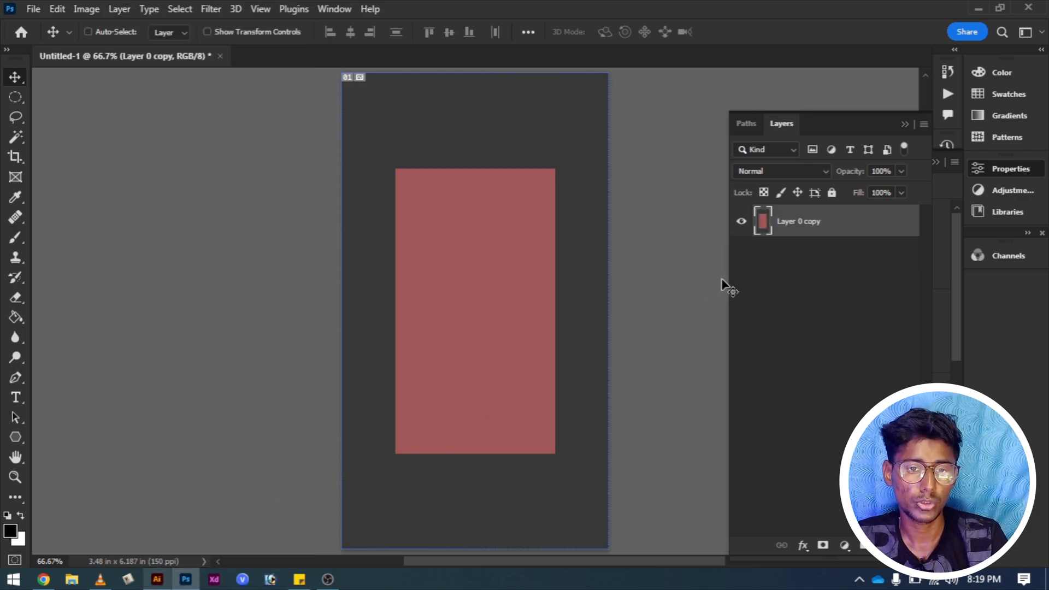
pyautogui.hotkey('ctrl', 'z')
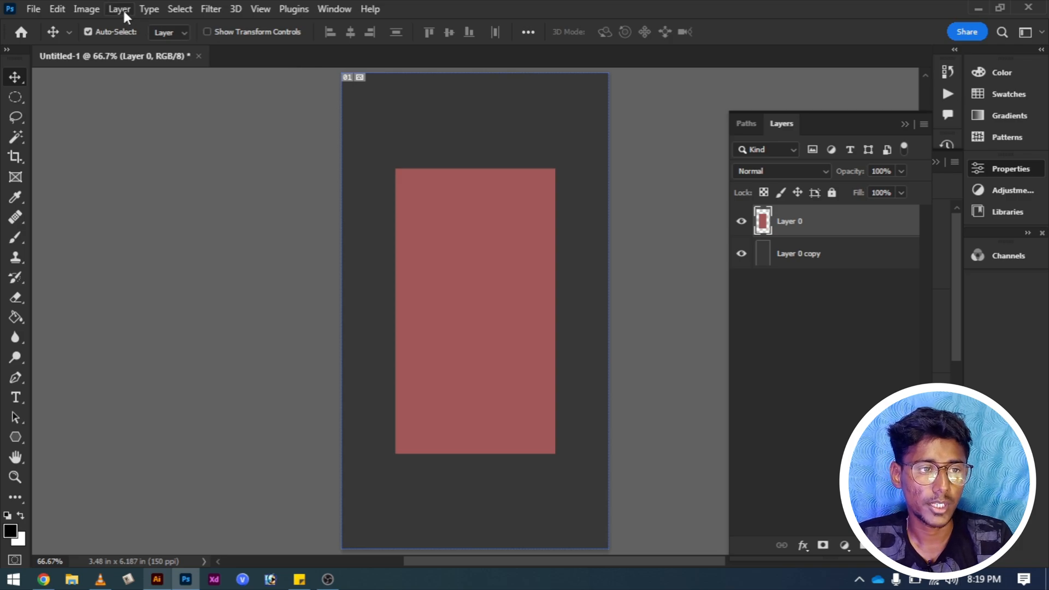
# Merge all visible layers into a single layer with Merge Visible.
pyautogui.click(121, 9)
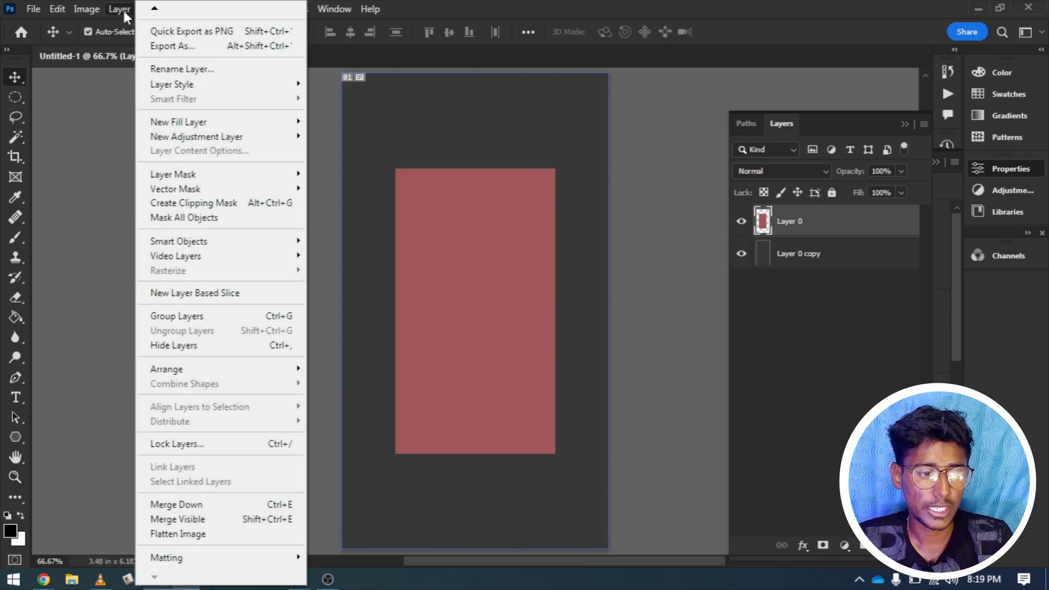
pyautogui.click(204, 521)
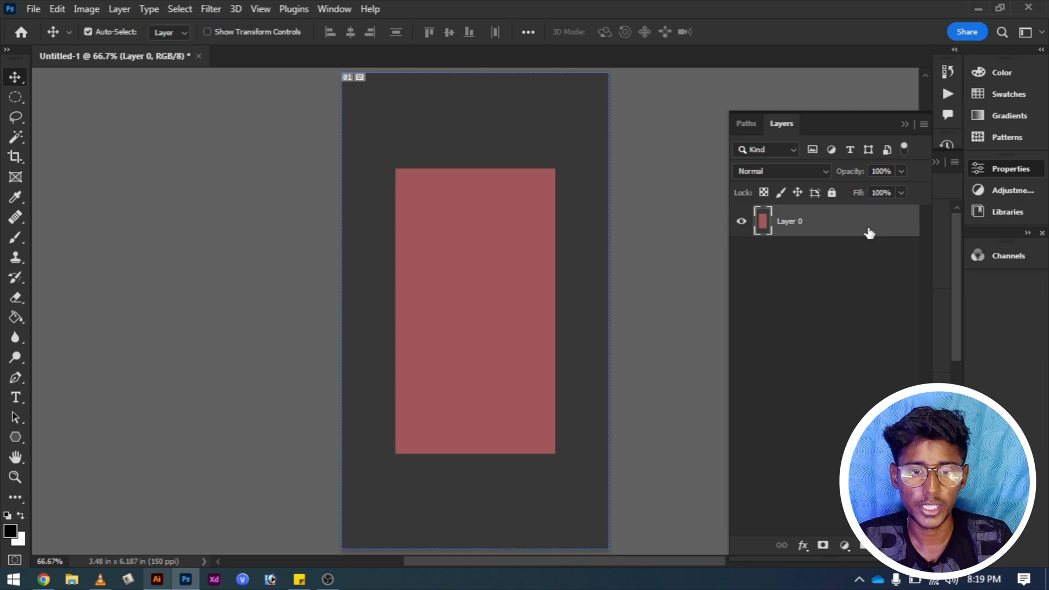
# Apply the Defringe matting command to the merged Layer 0 with a width of 1 pixel.
pyautogui.click(108, 11)
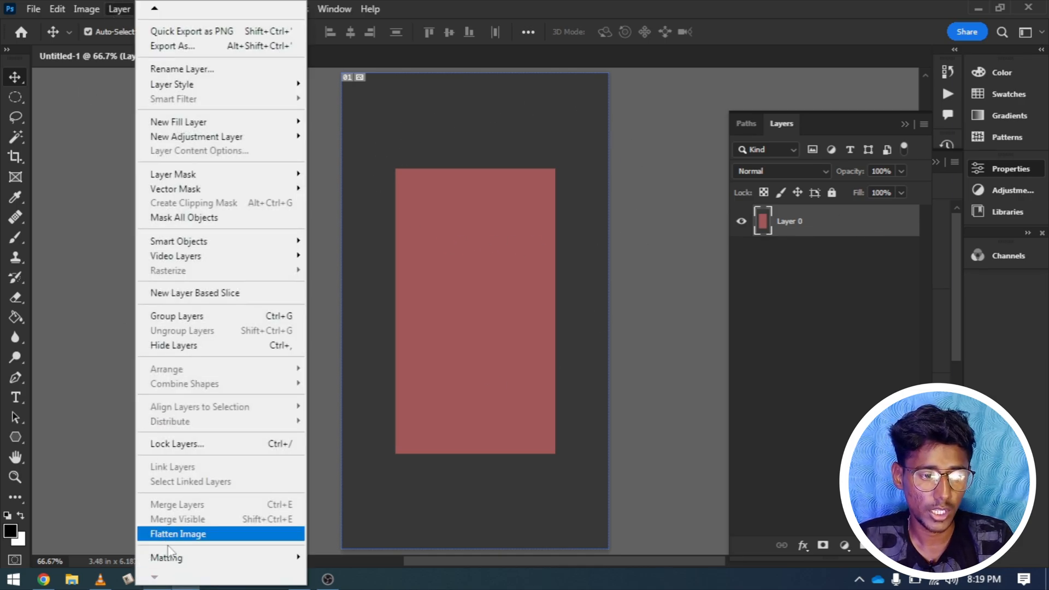
pyautogui.moveTo(182, 562)
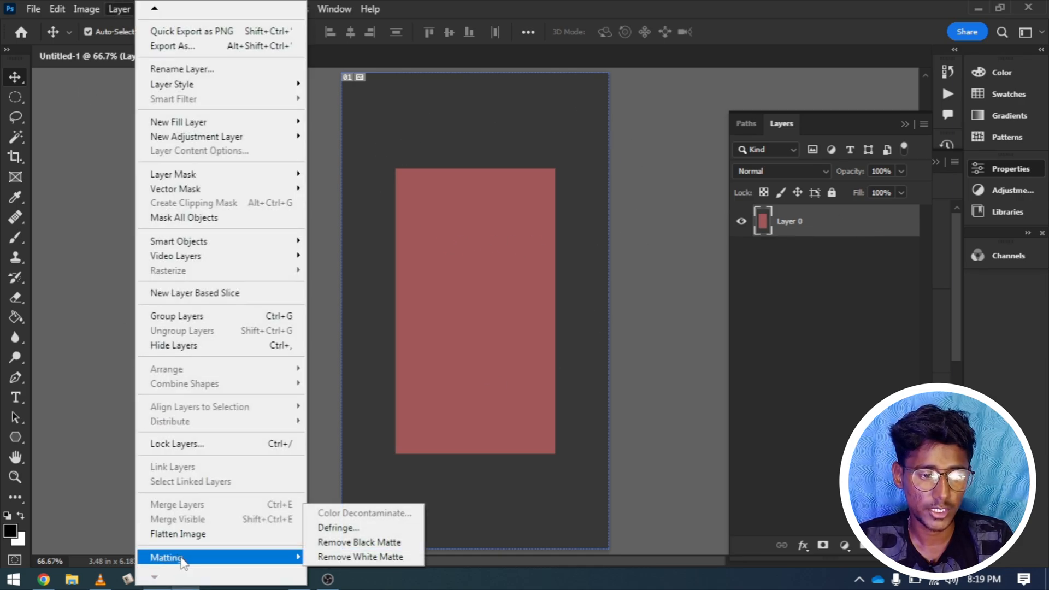
pyautogui.click(349, 528)
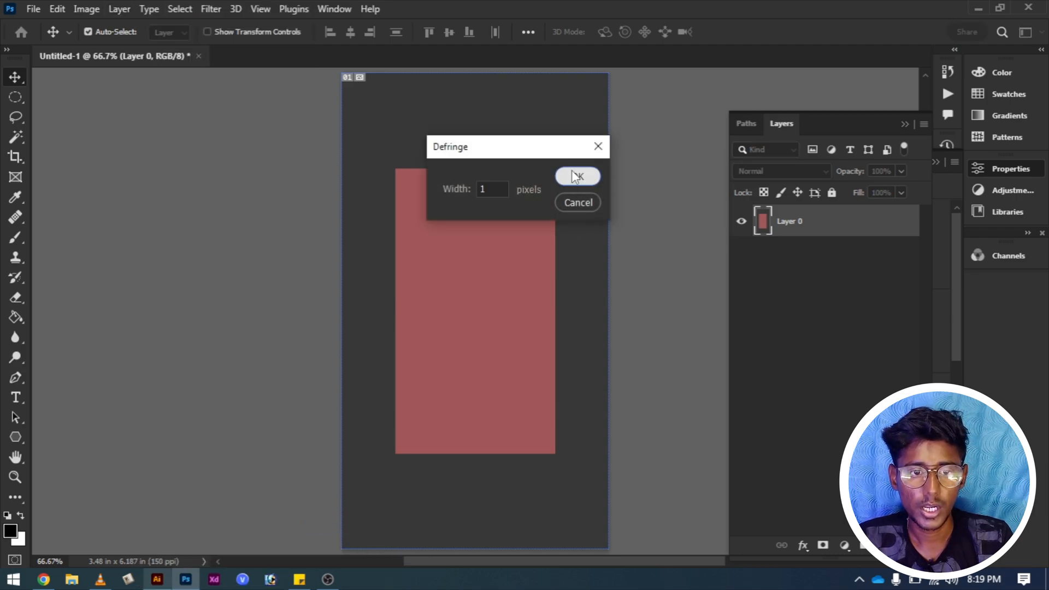
pyautogui.click(572, 174)
pyautogui.press('ctrl')
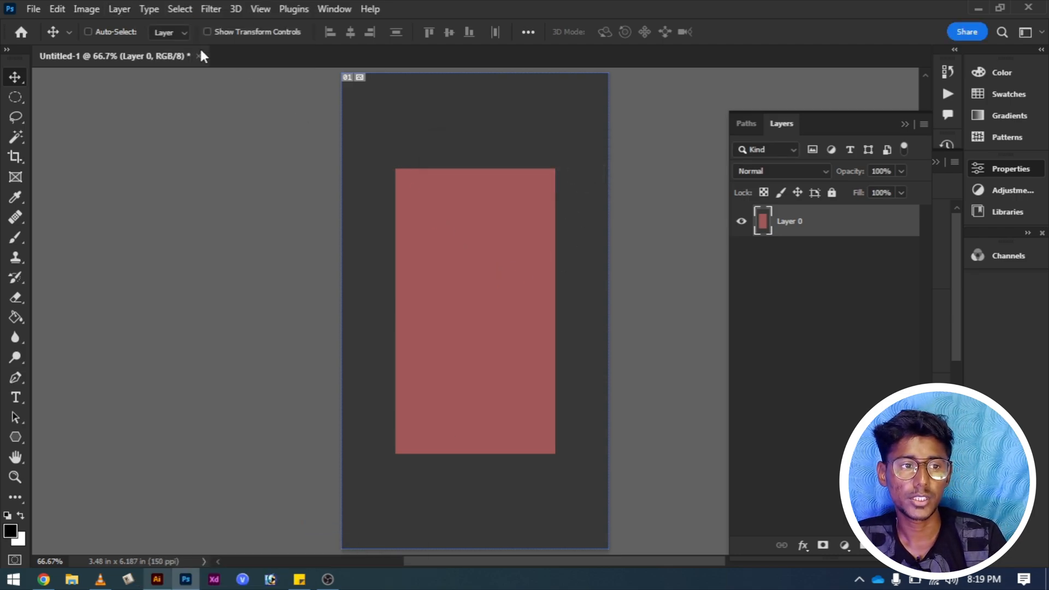
pyautogui.click(117, 13)
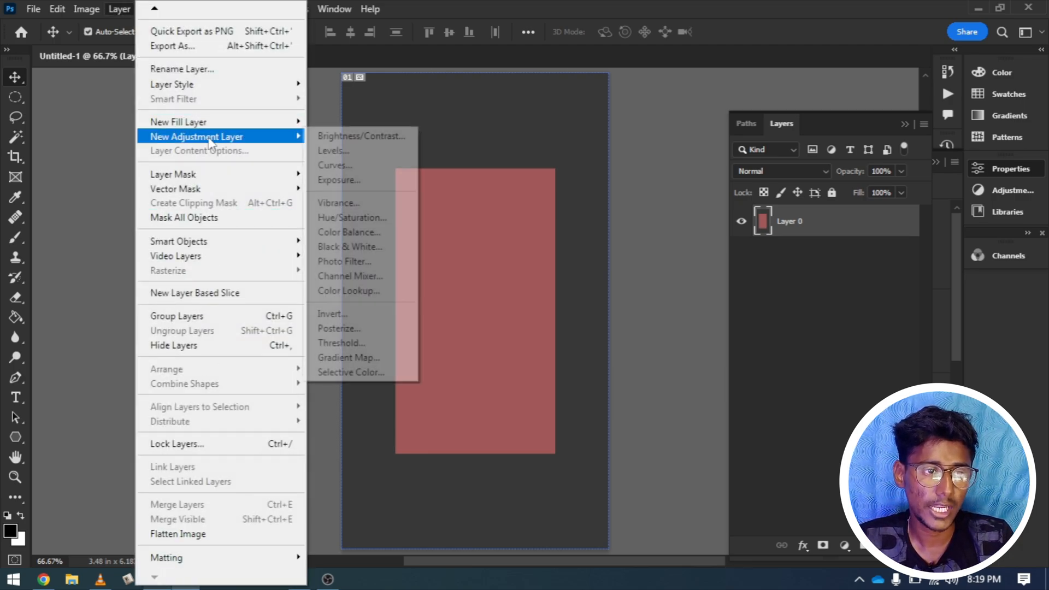
pyautogui.moveTo(160, 8)
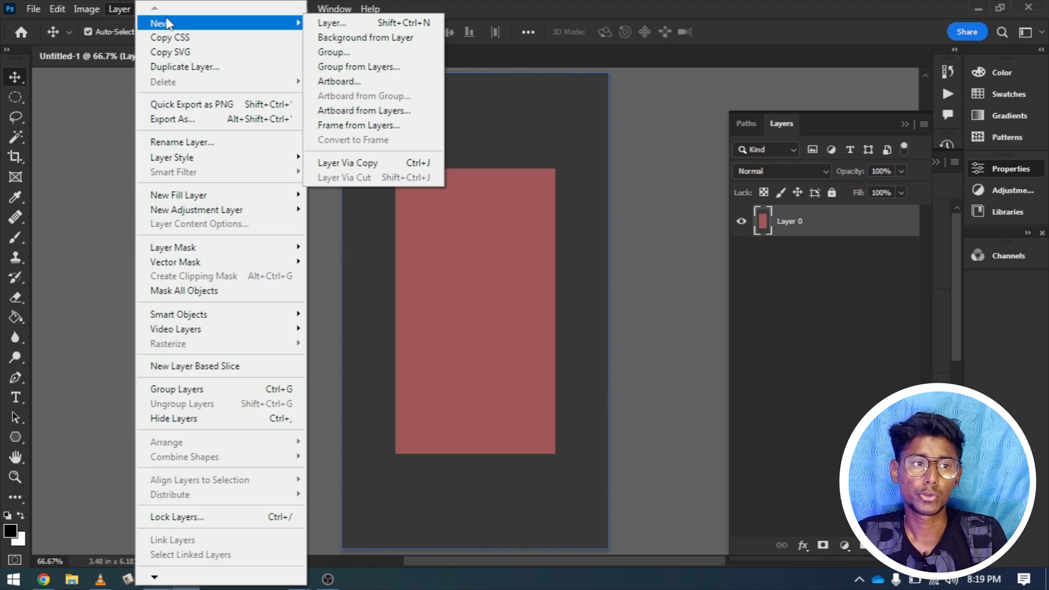
pyautogui.click(371, 209)
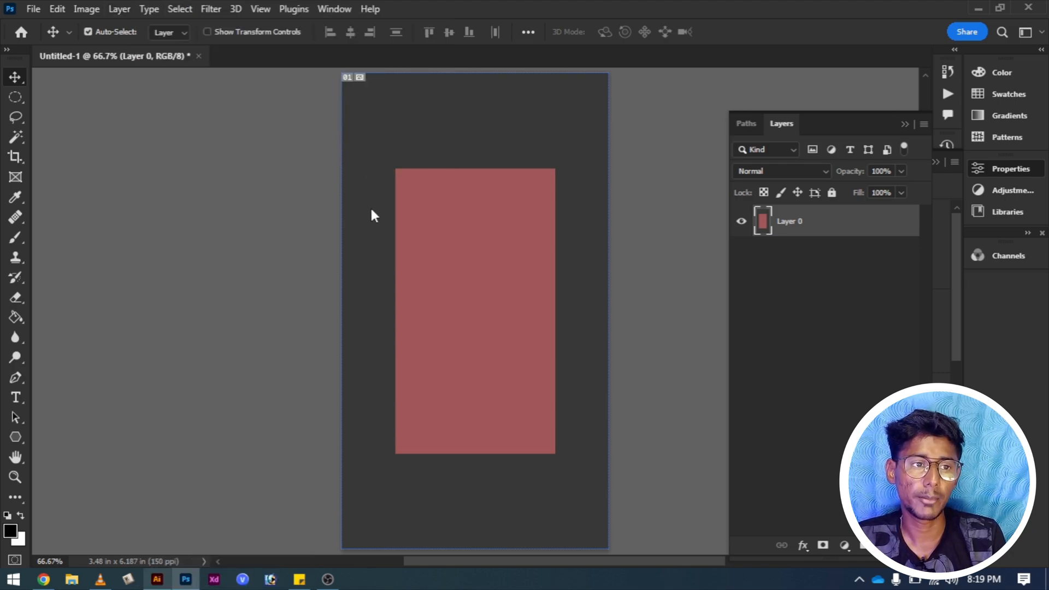